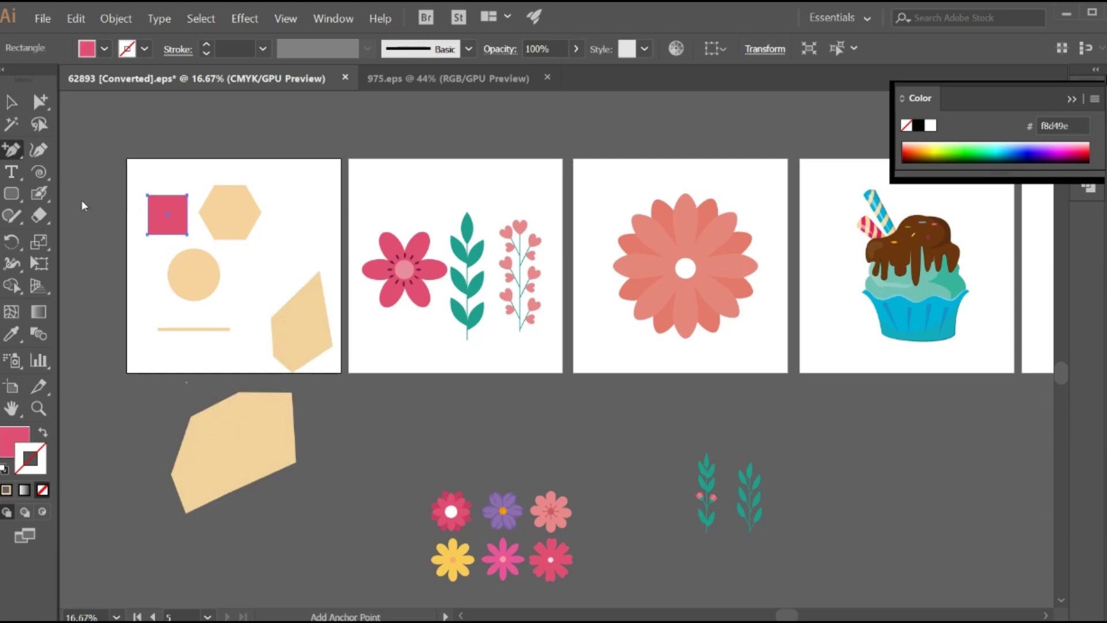
# - Delete the upper-left anchor point of the beige polygon below the first artboard and convert its top-edge corner anchor to a curve
pyautogui.press('-')
pyautogui.click(190, 416)
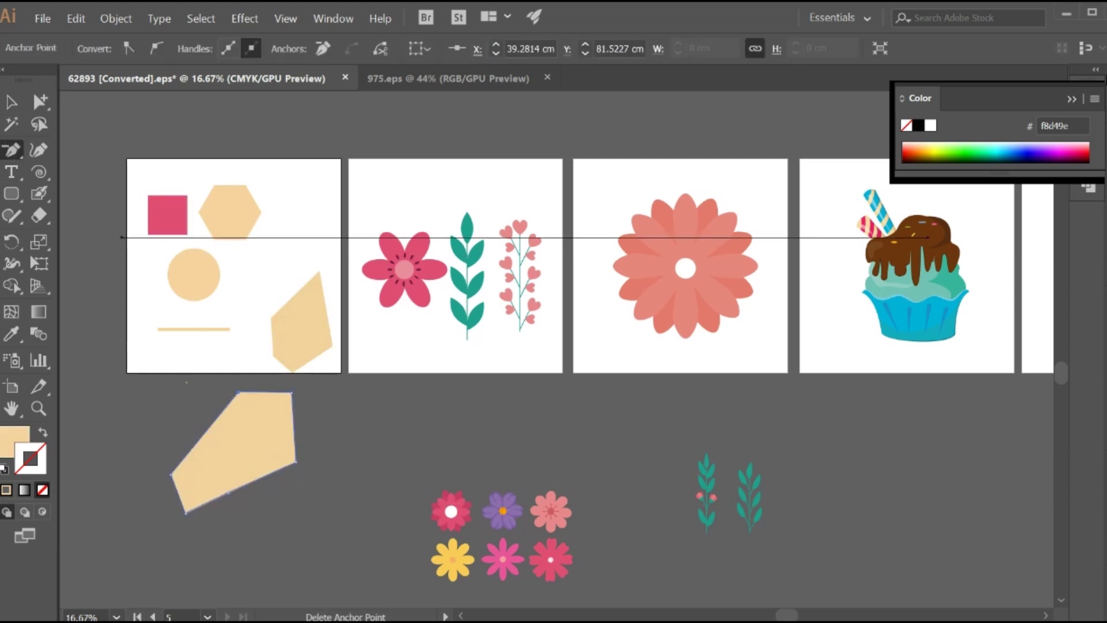
pyautogui.click(60, 222)
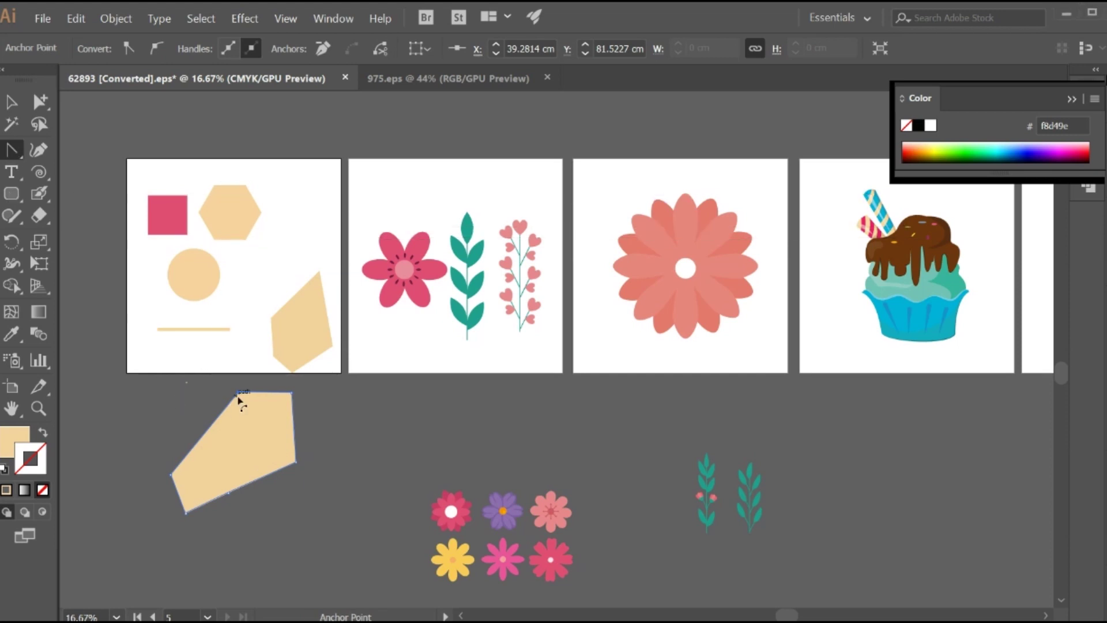
pyautogui.moveTo(238, 394)
pyautogui.mouseDown()
pyautogui.moveTo(194, 327)
pyautogui.moveTo(242, 388)
pyautogui.moveTo(235, 378)
pyautogui.moveTo(246, 444)
pyautogui.moveTo(255, 391)
pyautogui.moveTo(259, 408)
pyautogui.moveTo(235, 440)
pyautogui.moveTo(240, 390)
pyautogui.moveTo(260, 388)
pyautogui.mouseUp()
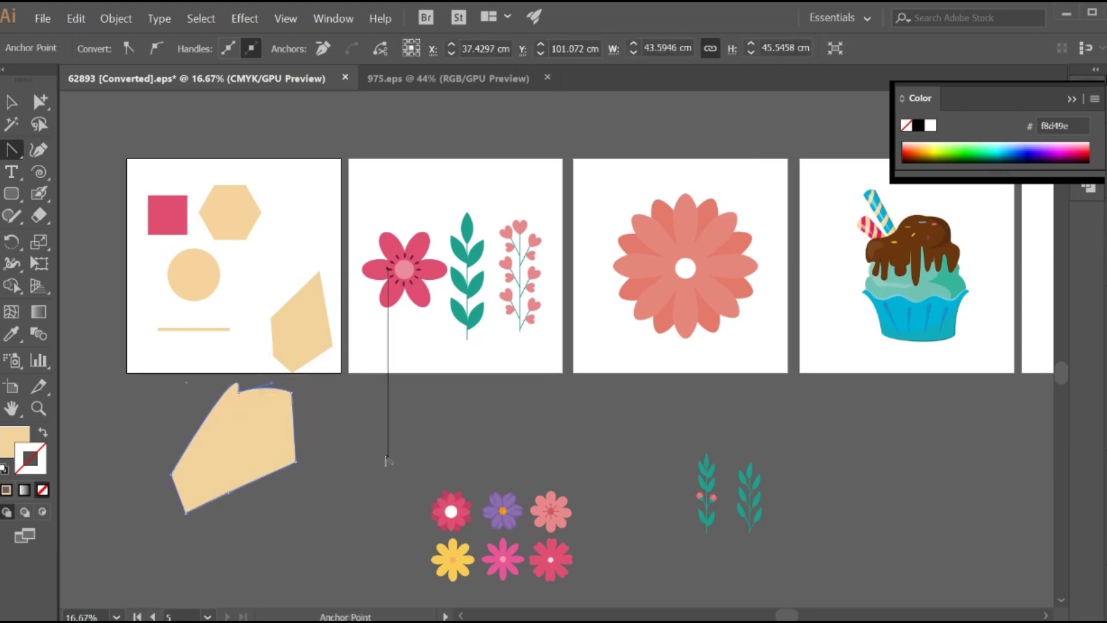
# - Delete both irregular beige polygons, the one below the first artboard and the one inside it
pyautogui.press('v')
pyautogui.click(310, 426)
pyautogui.click(260, 437)
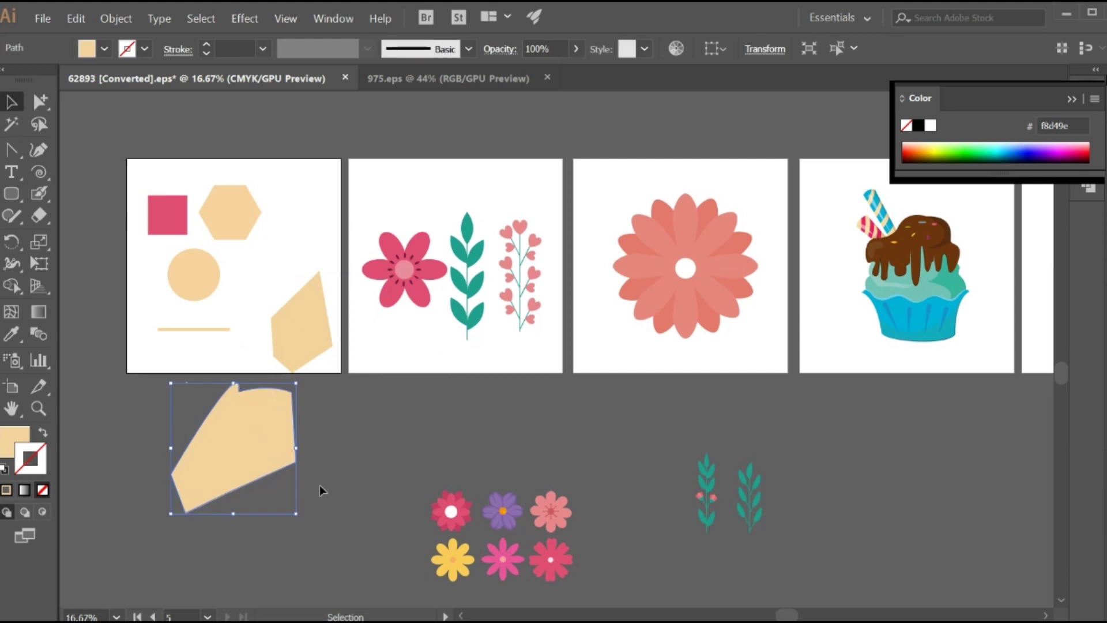
pyautogui.press('Delete')
pyautogui.click(271, 323)
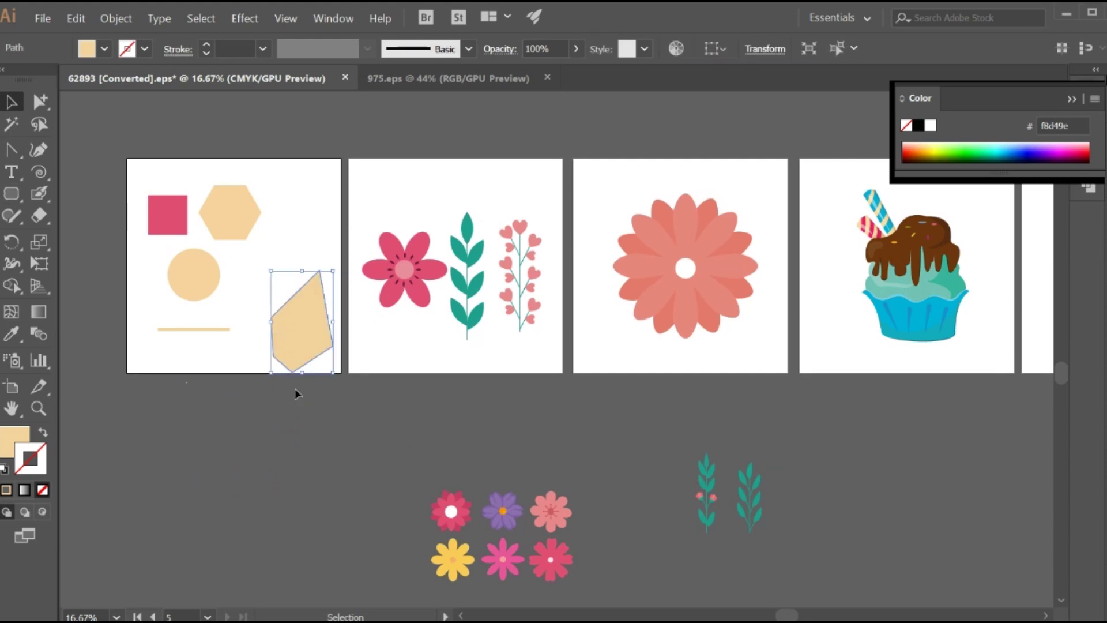
pyautogui.press('Delete')
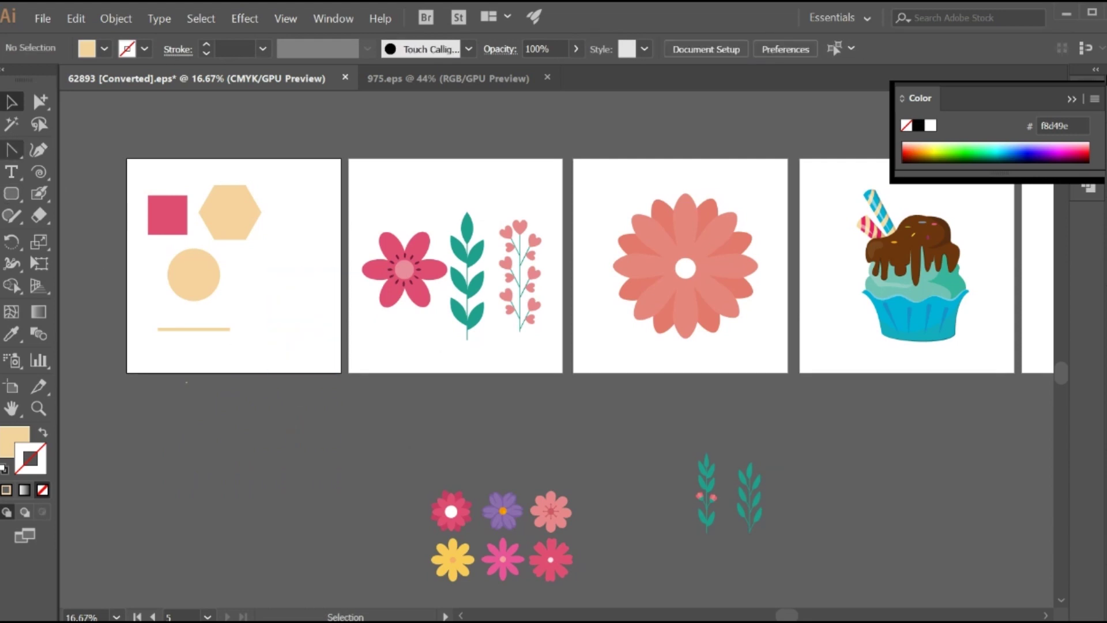
# - Paint several wavy Paintbrush strokes above the flower and leafy branches on the second artboard
pyautogui.click(39, 151)
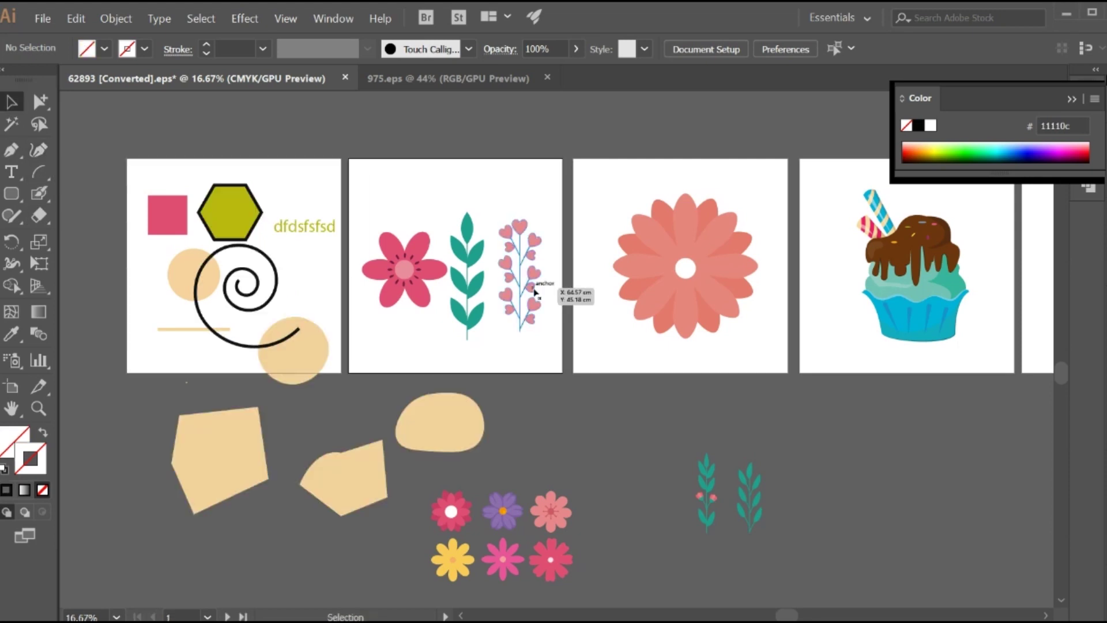
pyautogui.click(529, 291)
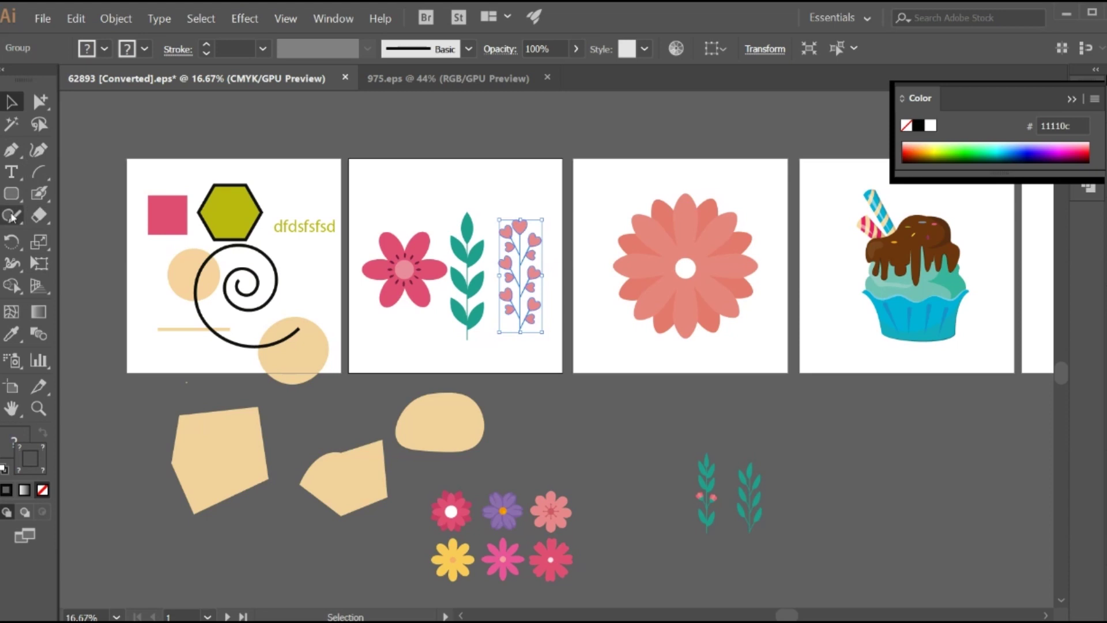
pyautogui.click(38, 193)
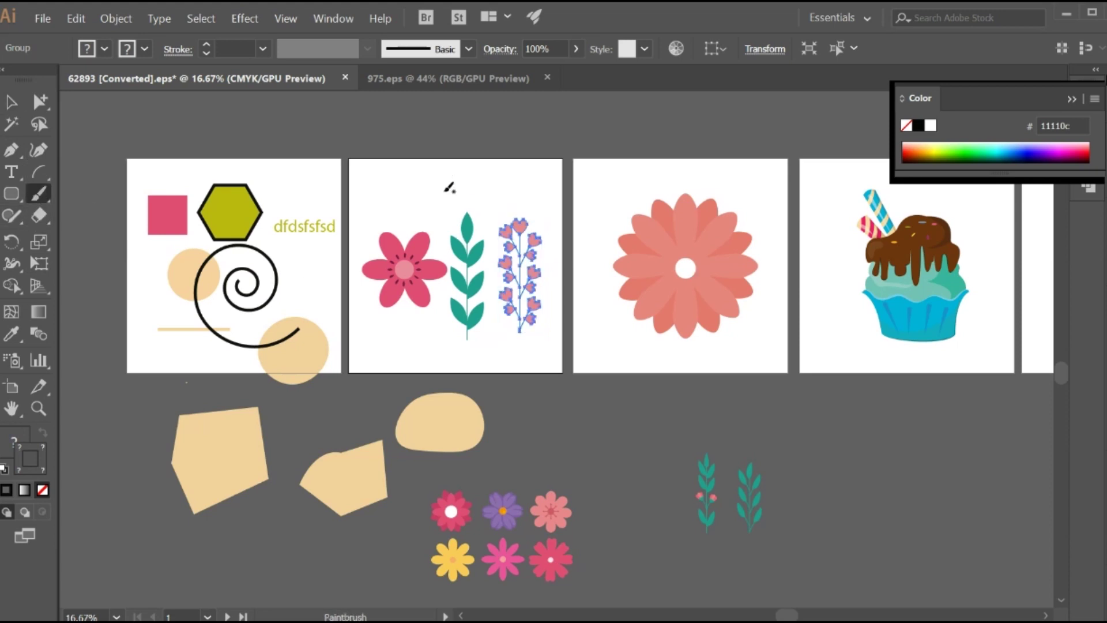
pyautogui.moveTo(428, 184)
pyautogui.mouseDown()
pyautogui.moveTo(477, 194)
pyautogui.moveTo(532, 185)
pyautogui.mouseUp()
pyautogui.moveTo(383, 202)
pyautogui.mouseDown()
pyautogui.moveTo(395, 183)
pyautogui.moveTo(455, 170)
pyautogui.moveTo(427, 199)
pyautogui.moveTo(502, 199)
pyautogui.moveTo(562, 166)
pyautogui.mouseUp()
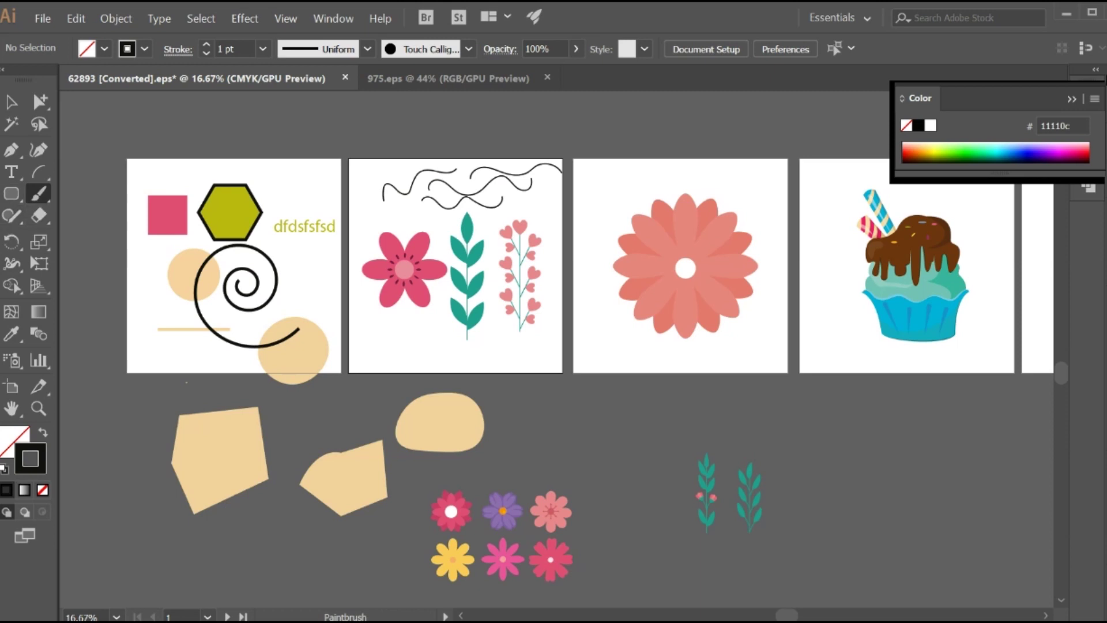
# - Paint a looping Blob Brush scribble at the bottom of the second artboard and shift it slightly up and to the right
pyautogui.hotkey('shift', 'b')
pyautogui.moveTo(376, 362)
pyautogui.mouseDown()
pyautogui.moveTo(441, 353)
pyautogui.moveTo(457, 377)
pyautogui.moveTo(398, 346)
pyautogui.moveTo(381, 373)
pyautogui.moveTo(435, 380)
pyautogui.mouseUp()
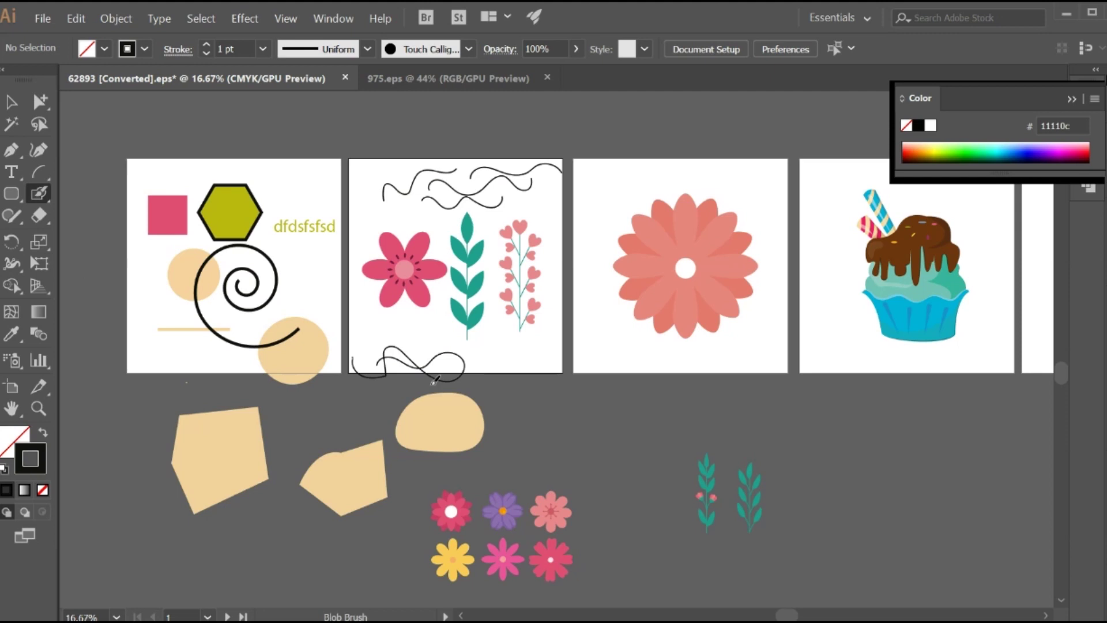
pyautogui.click(12, 102)
pyautogui.moveTo(457, 378)
pyautogui.mouseDown()
pyautogui.moveTo(467, 369)
pyautogui.moveTo(439, 346)
pyautogui.moveTo(429, 358)
pyautogui.moveTo(470, 374)
pyautogui.mouseUp()
pyautogui.click(472, 390)
pyautogui.click(452, 373)
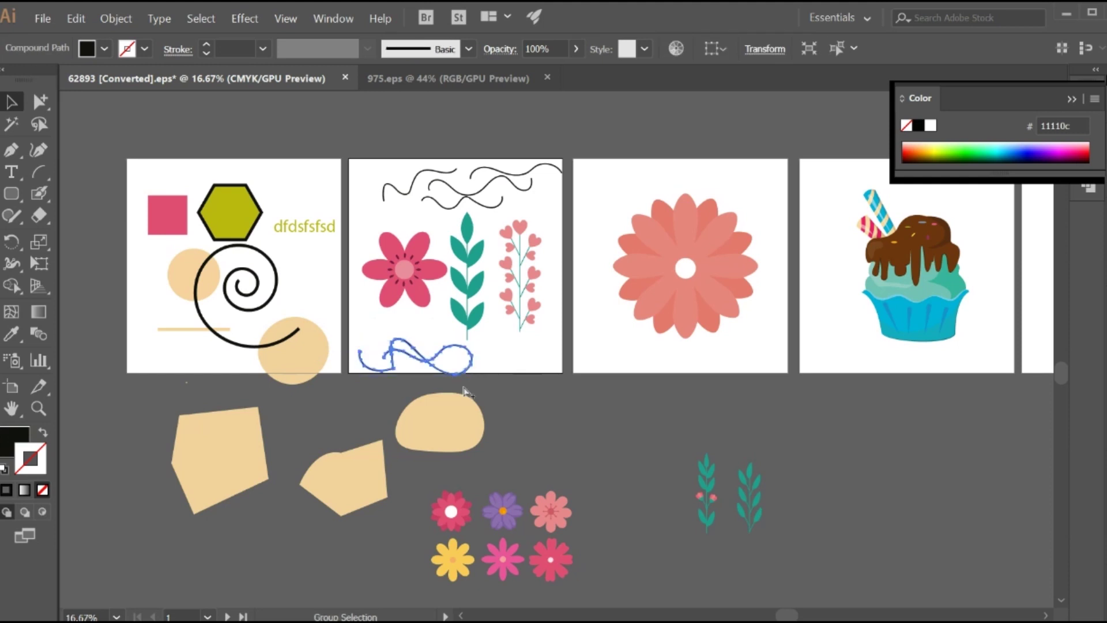
# - Examine the outline of the Blob Brush scribble up close with the shape selected
pyautogui.hotkey('ctrl', '+')
pyautogui.moveTo(738, 380); pyautogui.dragTo(684, 447)
pyautogui.click(617, 477)
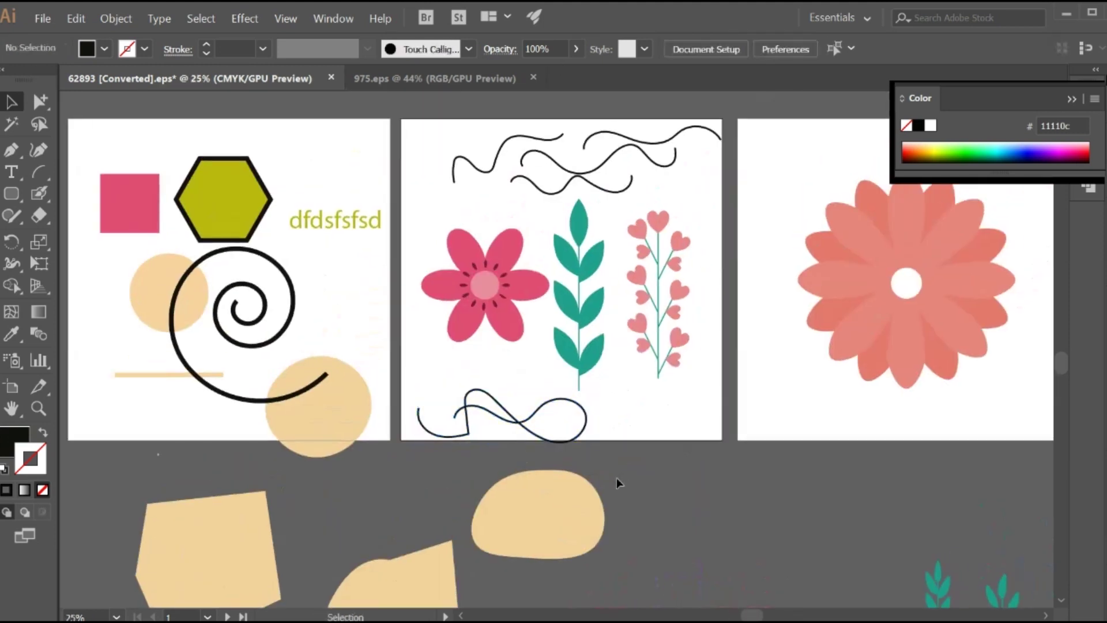
pyautogui.click(533, 435)
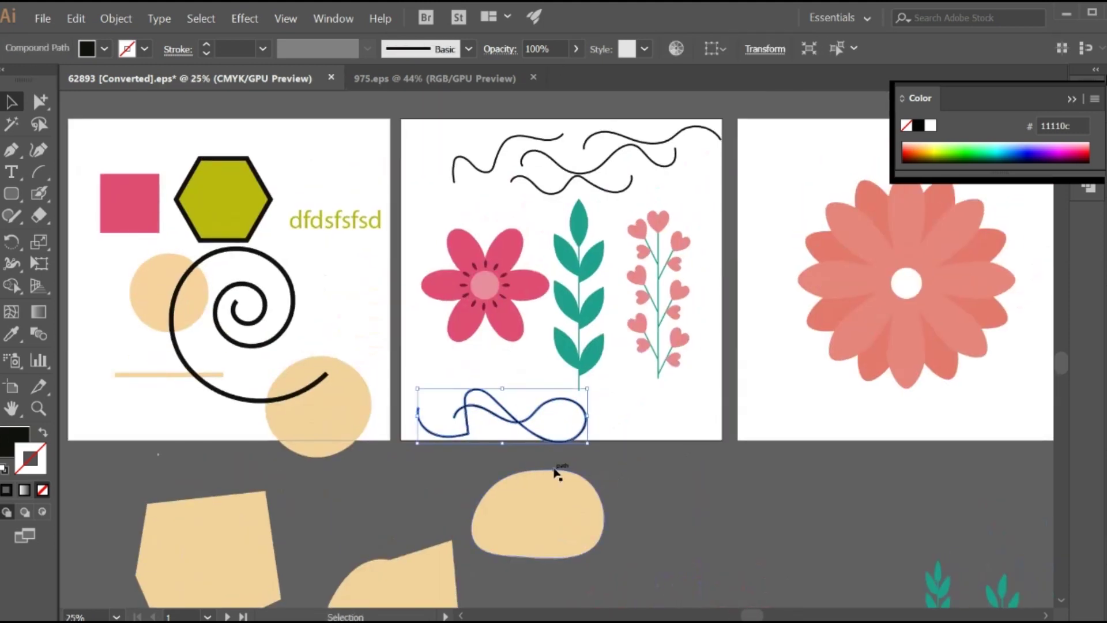
pyautogui.hotkey('ctrl', '+')
pyautogui.click(561, 449)
pyautogui.moveTo(640, 410); pyautogui.dragTo(539, 448)
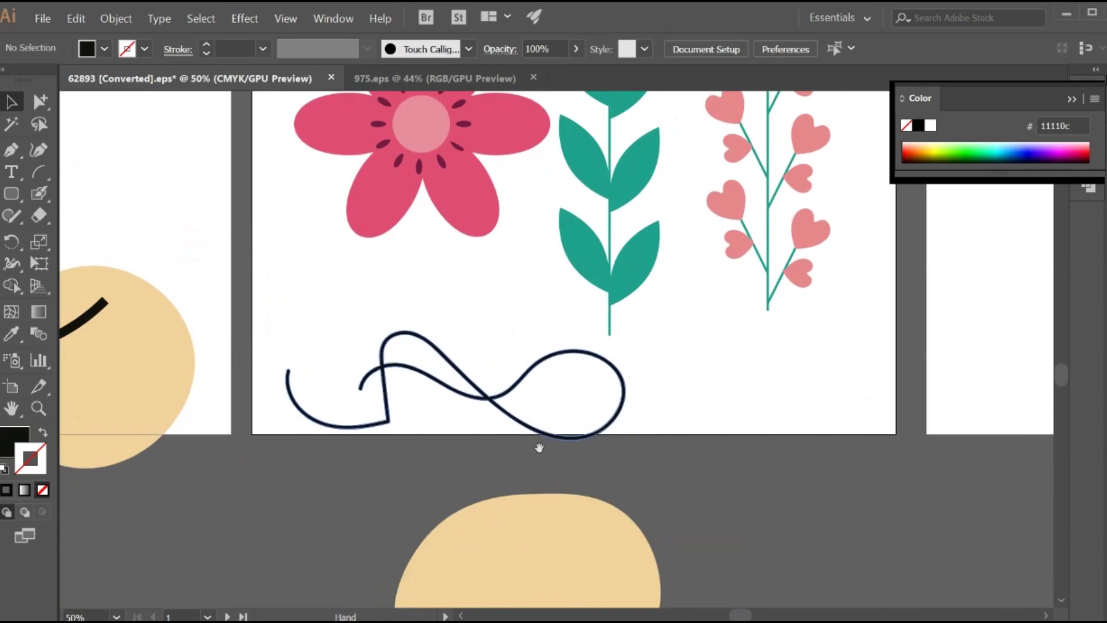
pyautogui.click(502, 423)
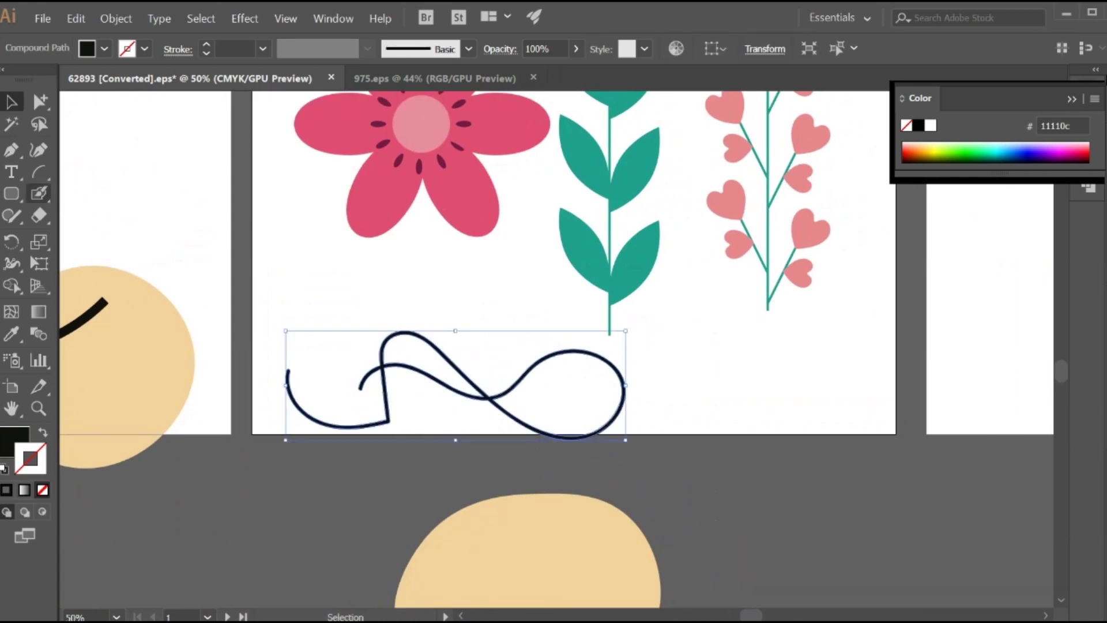
# - Paint a wavy Paintbrush stroke to the right of the Blob Brush scribble and select it for comparison
pyautogui.click(38, 193)
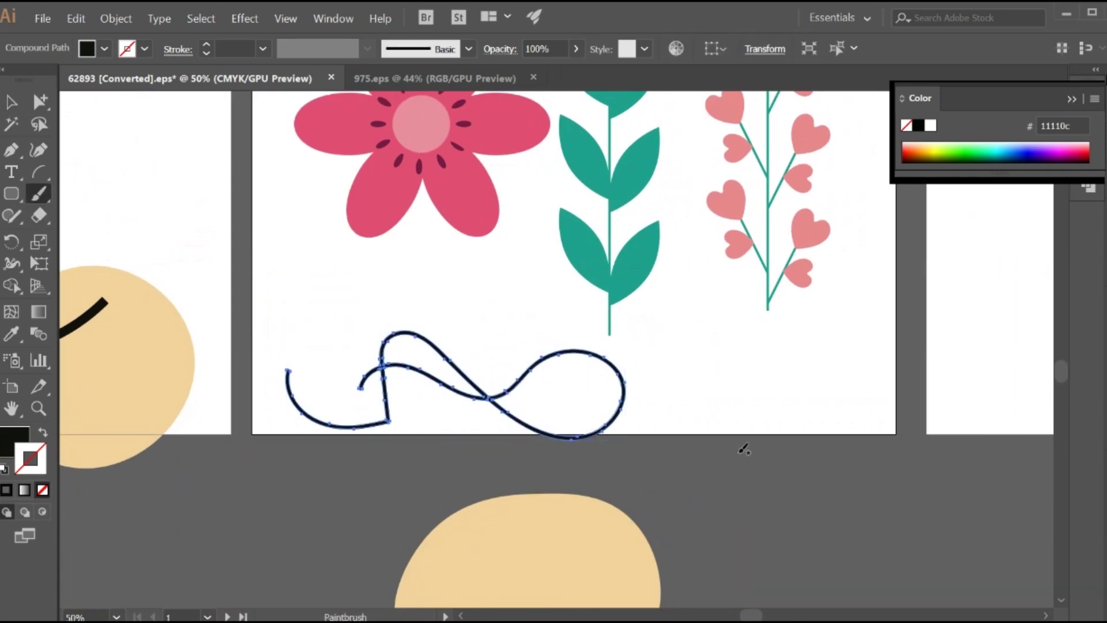
pyautogui.moveTo(704, 447)
pyautogui.mouseDown()
pyautogui.moveTo(673, 413)
pyautogui.moveTo(647, 343)
pyautogui.moveTo(694, 348)
pyautogui.moveTo(718, 396)
pyautogui.moveTo(748, 323)
pyautogui.moveTo(810, 378)
pyautogui.moveTo(808, 340)
pyautogui.mouseUp()
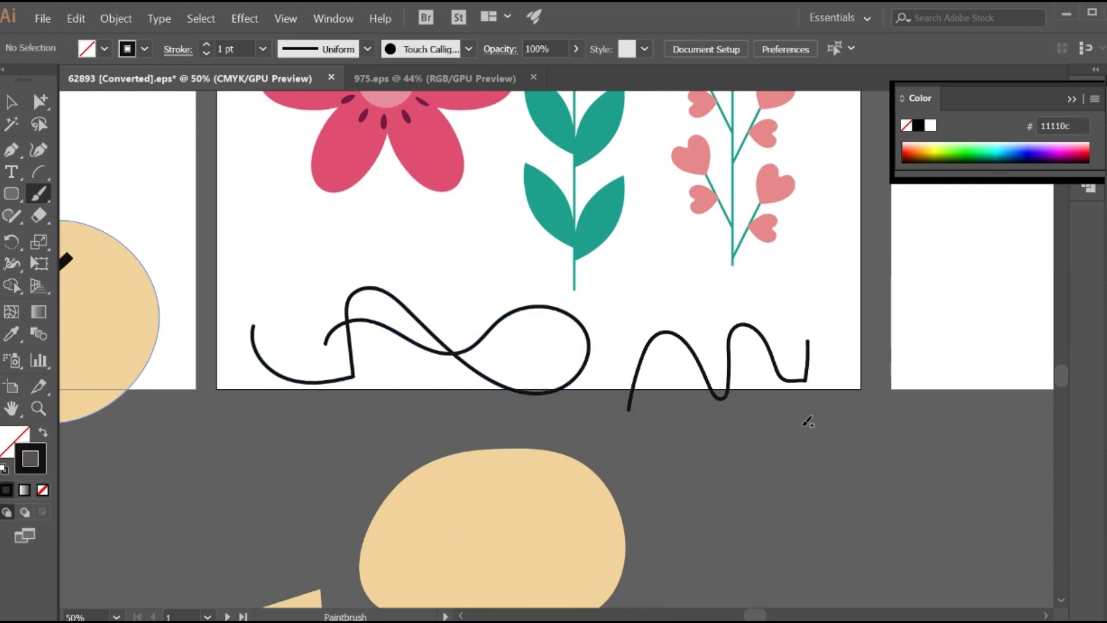
pyautogui.click(11, 103)
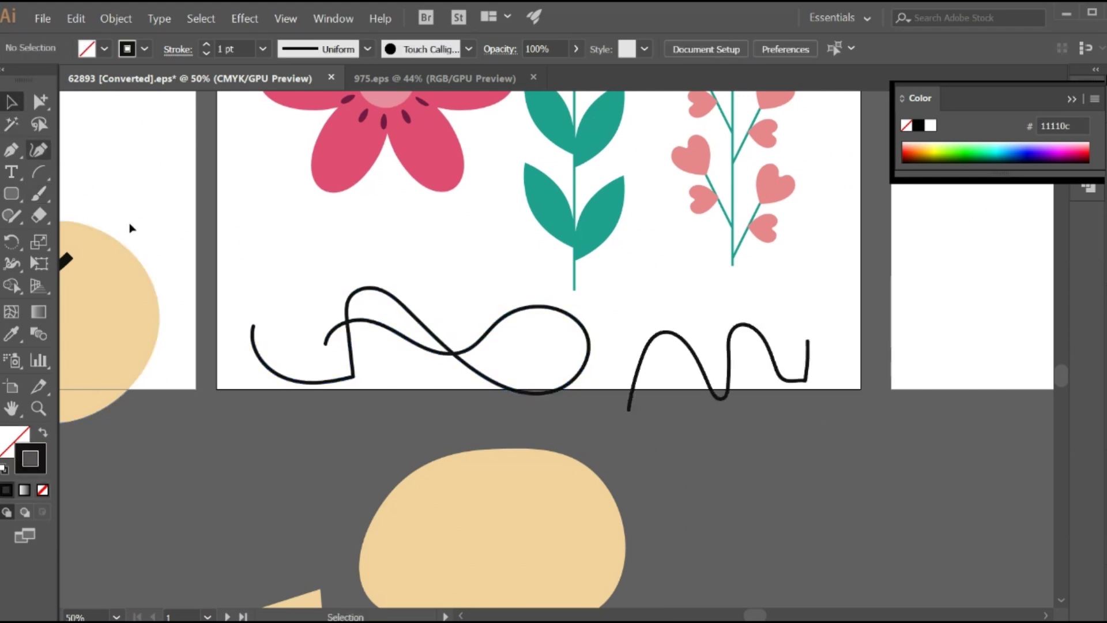
pyautogui.click(697, 382)
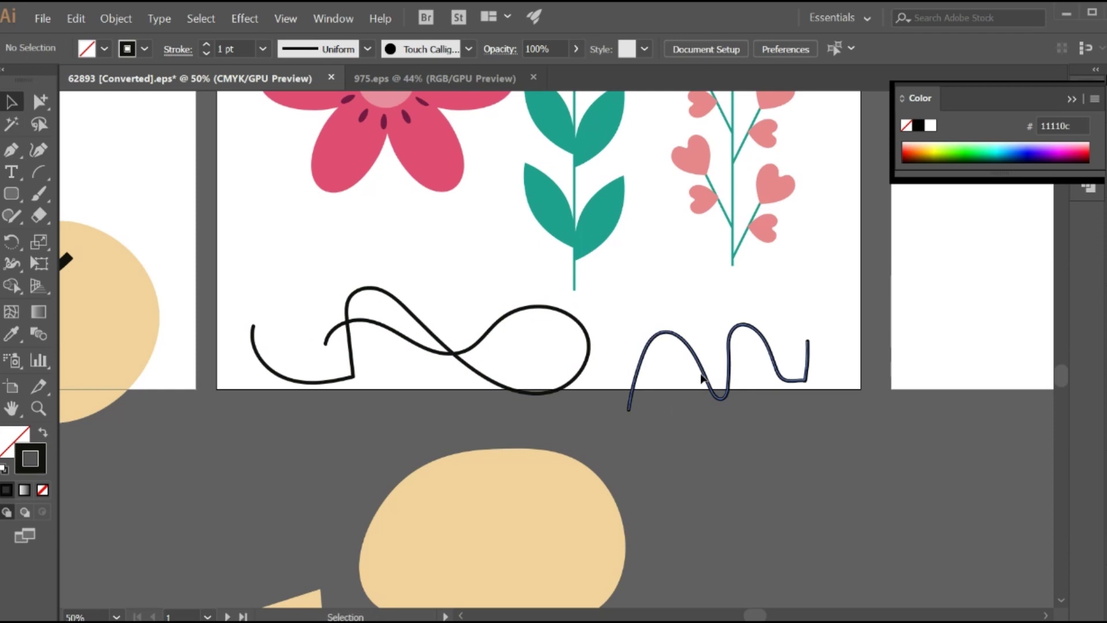
# - Paint a freehand Blob Brush stroke just below the second artboard
pyautogui.click(42, 174)
pyautogui.click(38, 194)
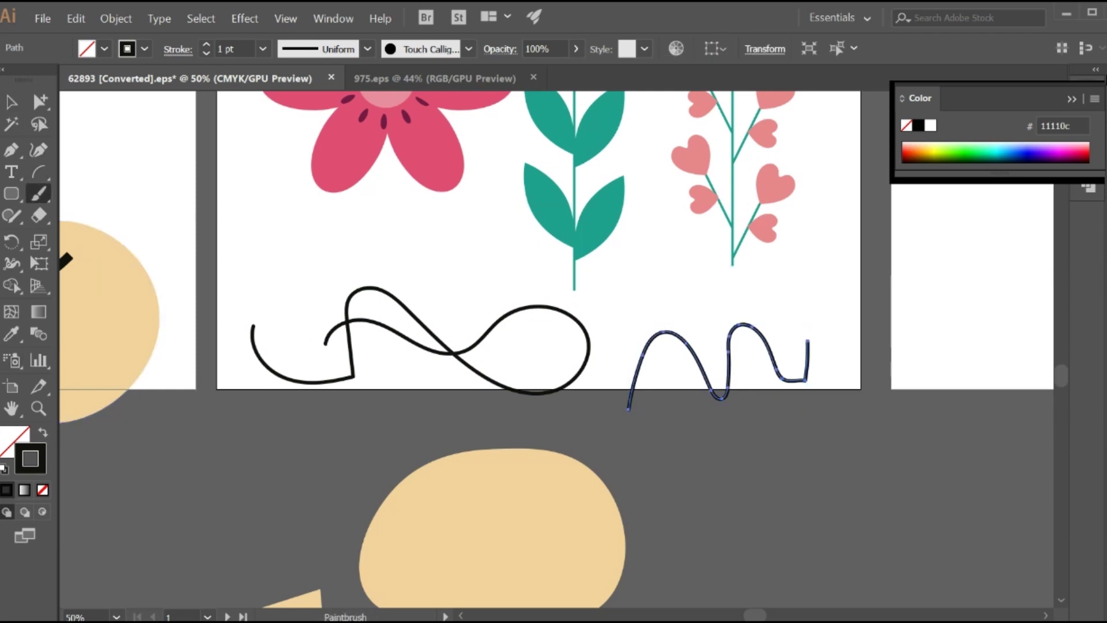
pyautogui.hotkey('shift', 'b')
pyautogui.moveTo(662, 444)
pyautogui.mouseDown()
pyautogui.moveTo(776, 427)
pyautogui.moveTo(790, 473)
pyautogui.moveTo(710, 474)
pyautogui.moveTo(681, 433)
pyautogui.moveTo(652, 462)
pyautogui.mouseUp()
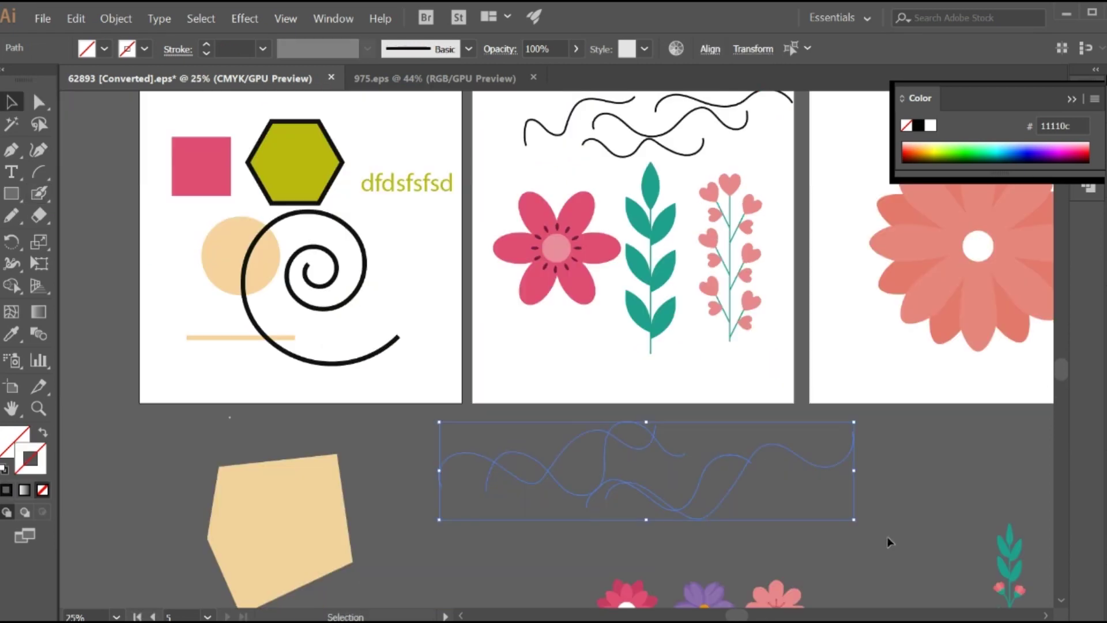
# - Delete the selected wavy paths below the second artboard and draw a wavy Pencil line with a black stroke in their place
pyautogui.press('Delete')
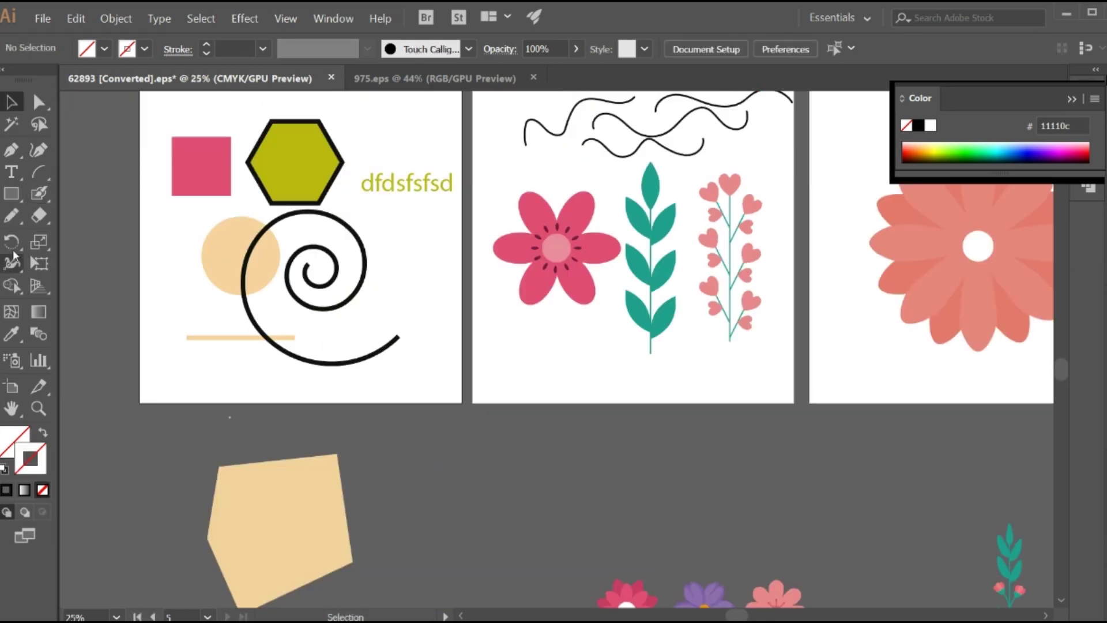
pyautogui.click(6, 490)
pyautogui.press('n')
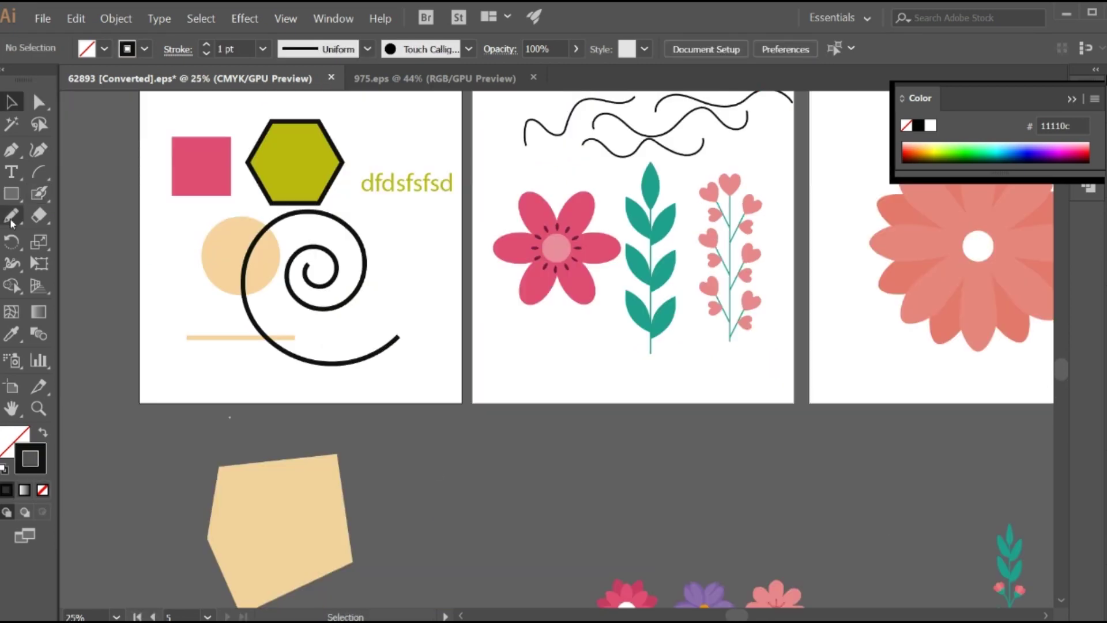
pyautogui.moveTo(497, 489)
pyautogui.mouseDown()
pyautogui.moveTo(523, 454)
pyautogui.moveTo(583, 494)
pyautogui.moveTo(617, 447)
pyautogui.moveTo(644, 451)
pyautogui.mouseUp()
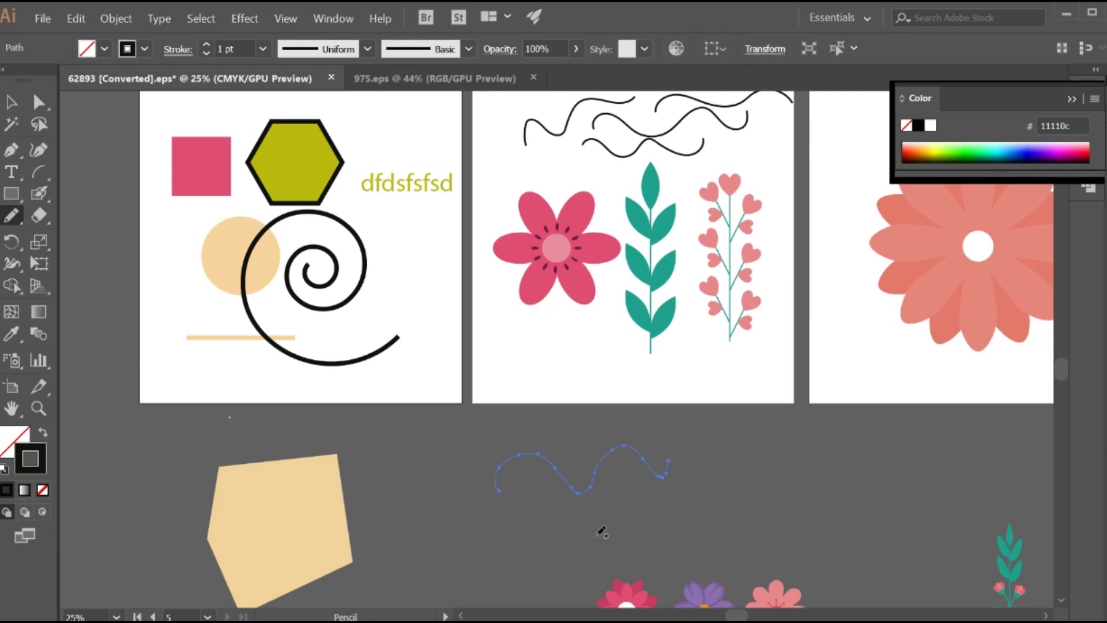
pyautogui.click(11, 102)
pyautogui.click(811, 496)
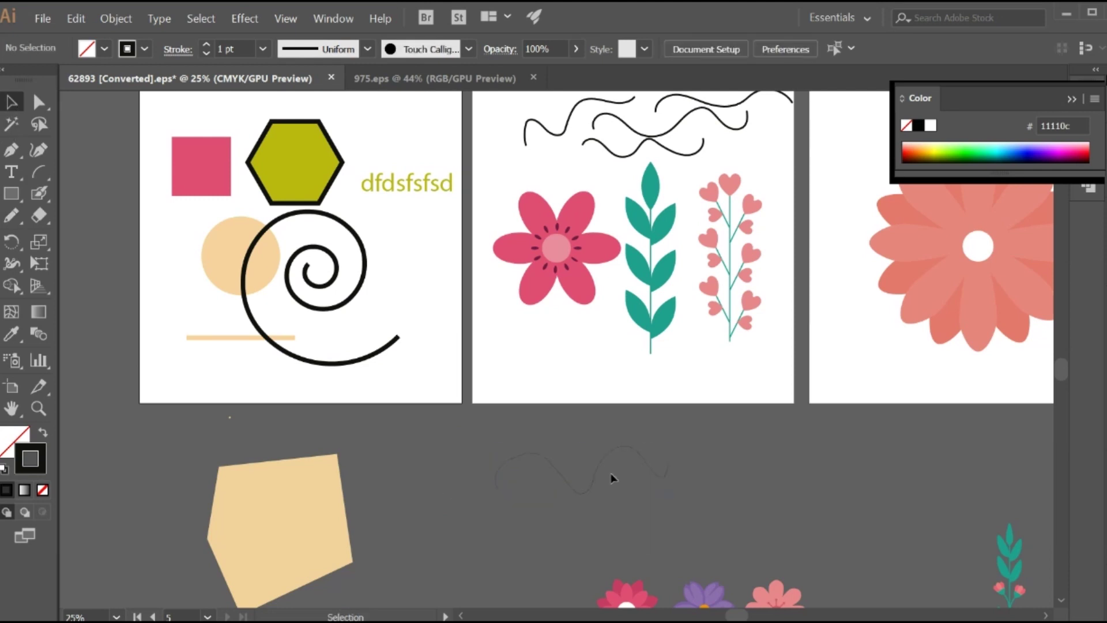
# - Set the Pencil line's stroke weight to 5 pt and redraw over its final curve with the Pencil tool
pyautogui.click(641, 458)
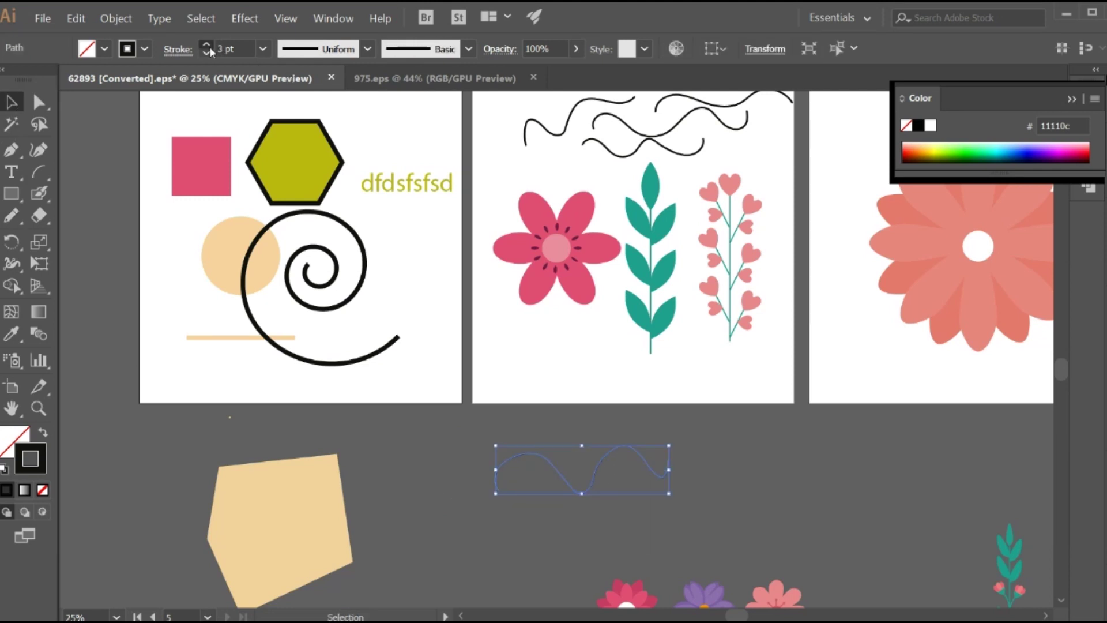
pyautogui.moveTo(476, 412)
pyautogui.mouseDown()
pyautogui.moveTo(602, 475)
pyautogui.moveTo(668, 493)
pyautogui.mouseUp()
pyautogui.press('n')
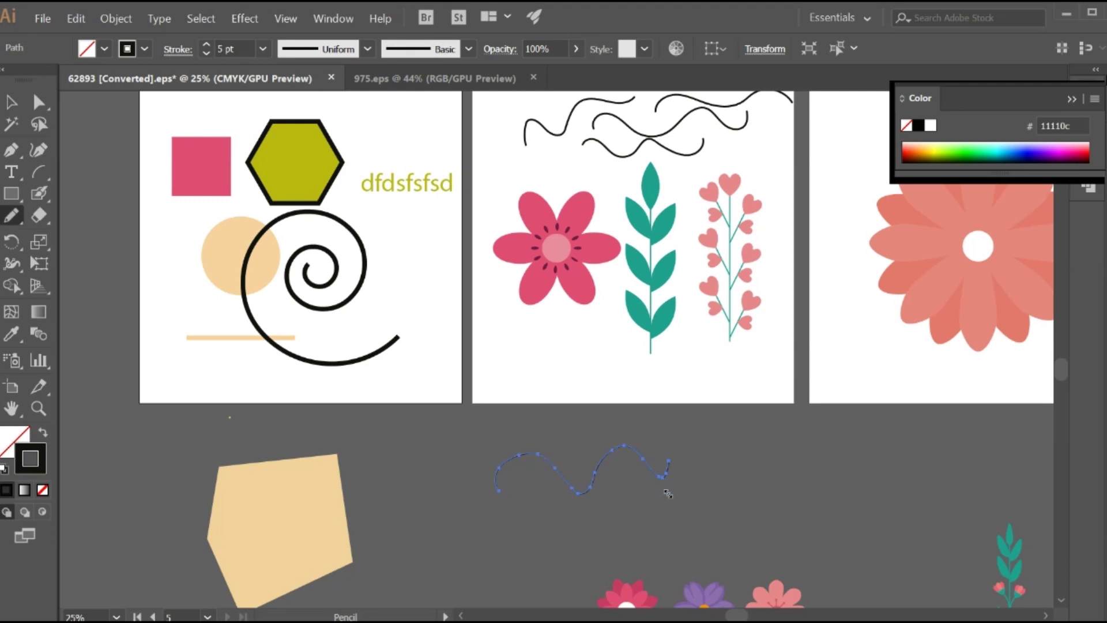
pyautogui.moveTo(593, 452)
pyautogui.mouseDown()
pyautogui.moveTo(642, 475)
pyautogui.moveTo(619, 479)
pyautogui.moveTo(643, 464)
pyautogui.moveTo(672, 458)
pyautogui.mouseUp()
pyautogui.hotkey('ctrl', 'z')
# - Move the wavy Pencil line slightly up and to the left below the second artboard
pyautogui.click(11, 102)
pyautogui.click(738, 541)
pyautogui.press('space')
pyautogui.moveTo(736, 508); pyautogui.dragTo(677, 471)
pyautogui.hotkey('ctrl', '=')
pyautogui.hotkey('ctrl', '=')
pyautogui.press('space')
pyautogui.moveTo(717, 573); pyautogui.dragTo(675, 454)
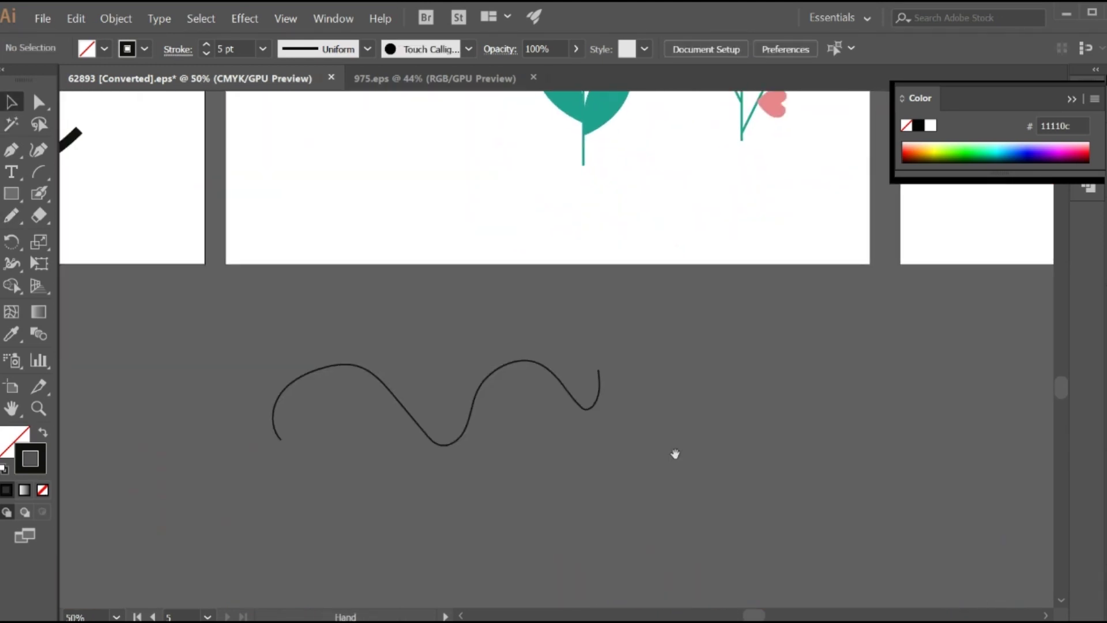
pyautogui.click(570, 375)
pyautogui.moveTo(586, 414); pyautogui.dragTo(552, 388)
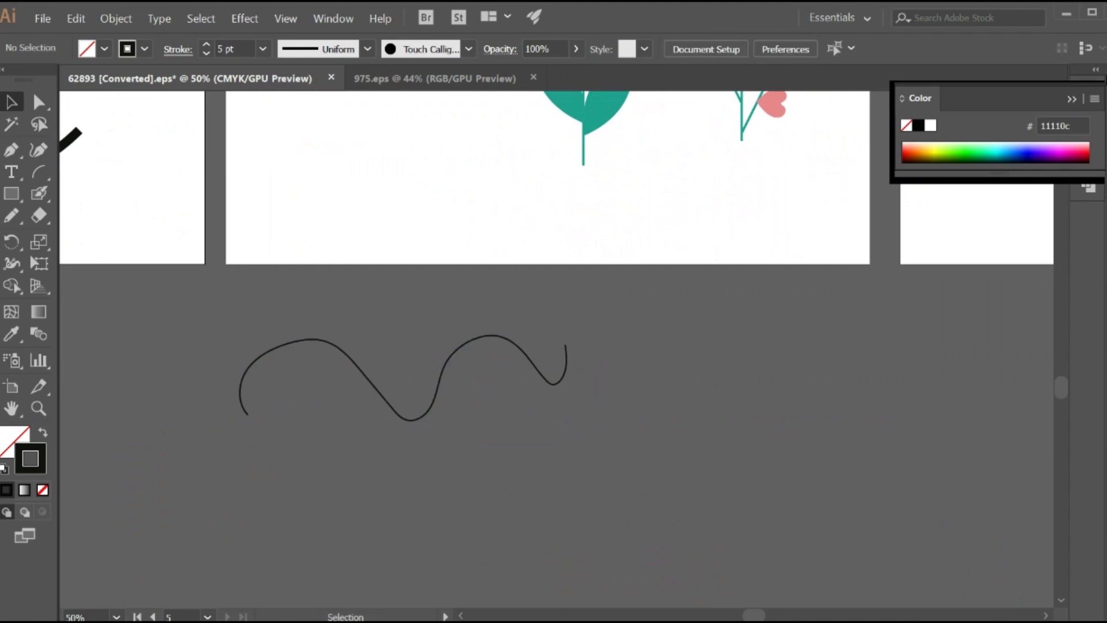
# - Paint a longer wavy Paintbrush stroke starting beside the right end of the Pencil line
pyautogui.click(39, 194)
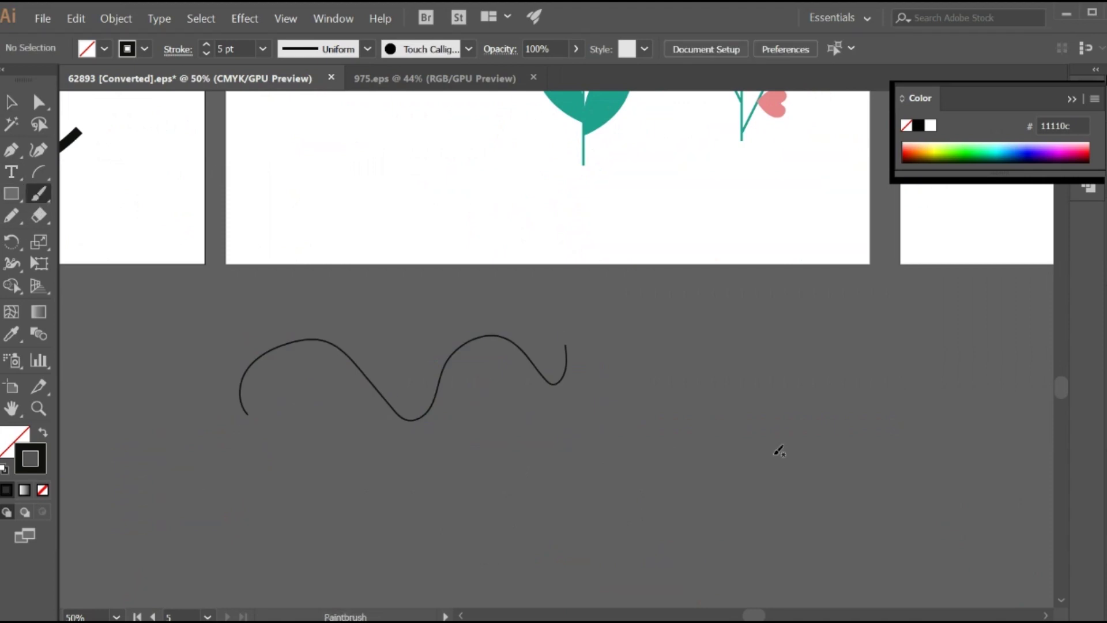
pyautogui.moveTo(552, 411)
pyautogui.mouseDown()
pyautogui.moveTo(578, 391)
pyautogui.moveTo(765, 411)
pyautogui.moveTo(864, 367)
pyautogui.mouseUp()
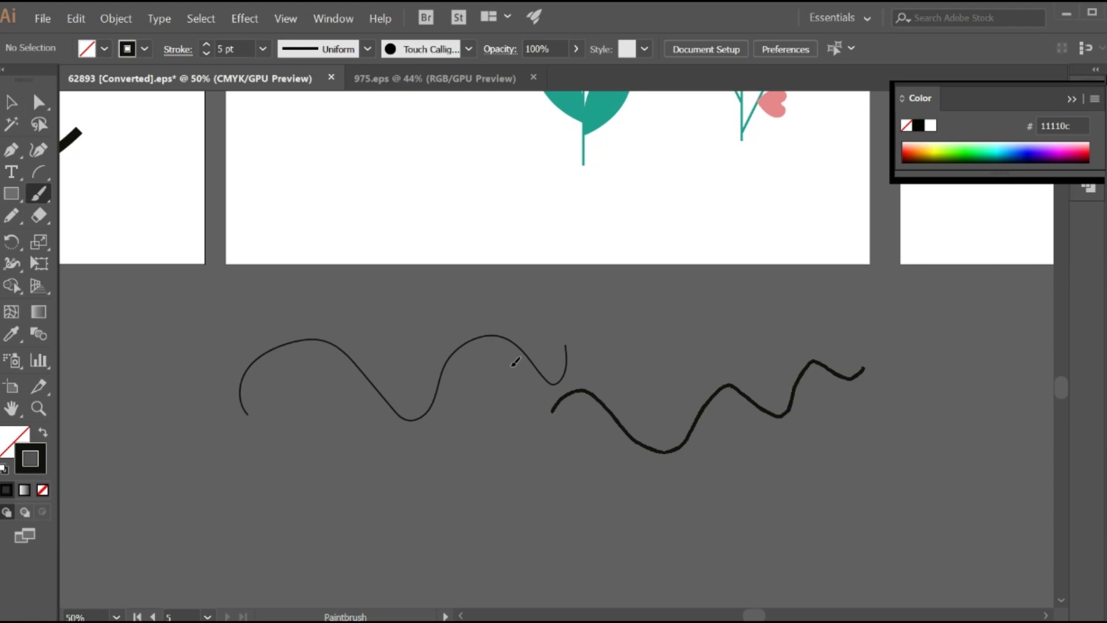
pyautogui.click(10, 104)
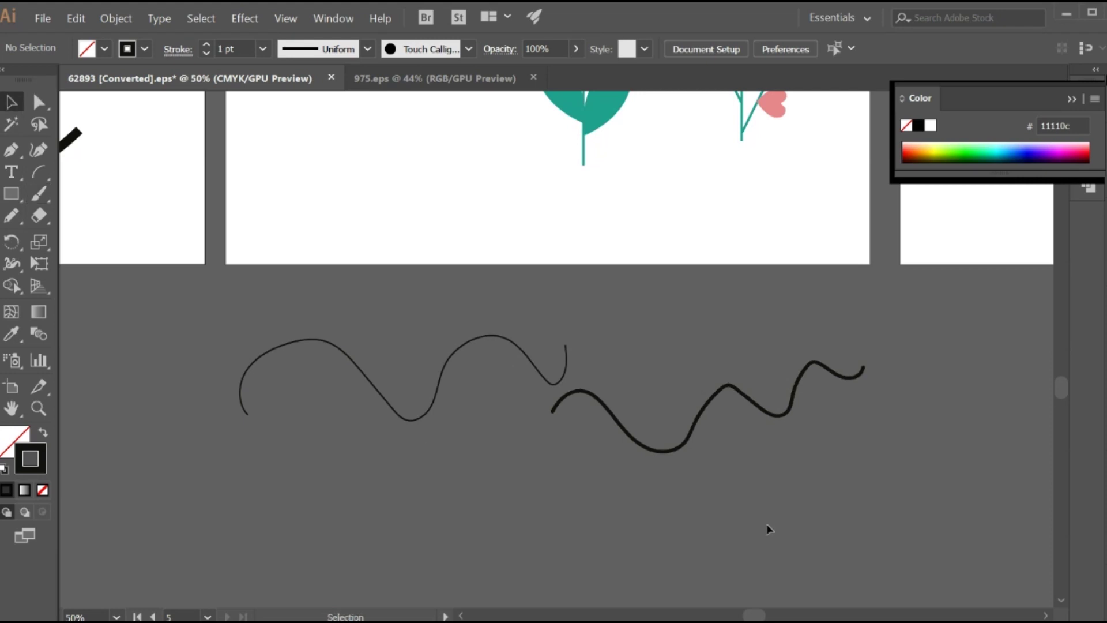
# - Inspect the new Paintbrush stroke, first as a whole path and then by its anchor points with Direct Selection
pyautogui.click(569, 391)
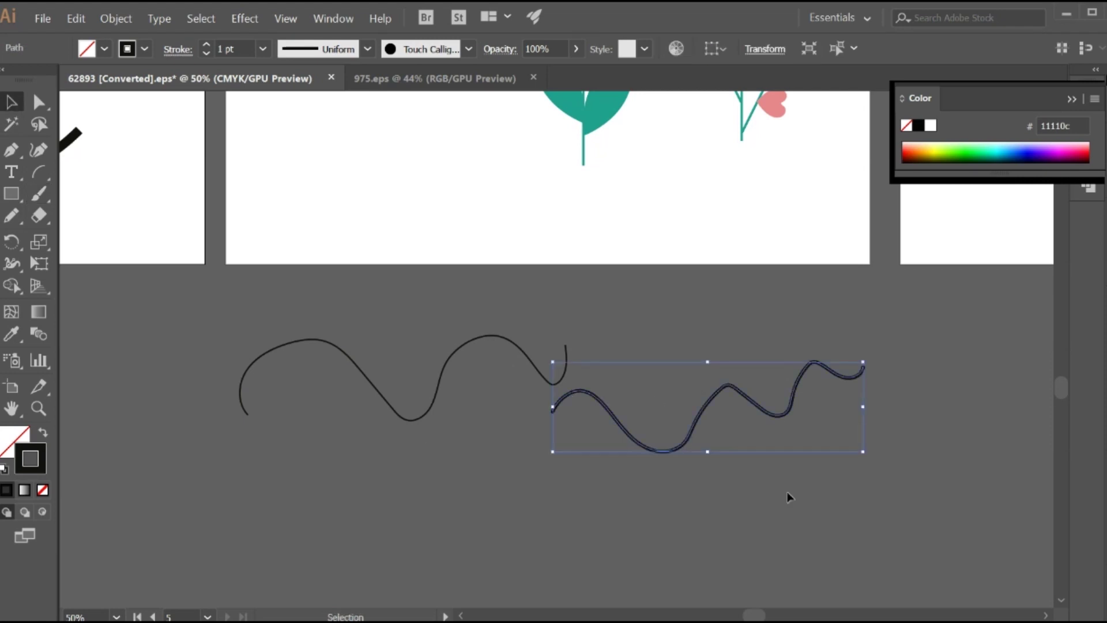
pyautogui.click(789, 496)
pyautogui.press('a')
pyautogui.click(761, 408)
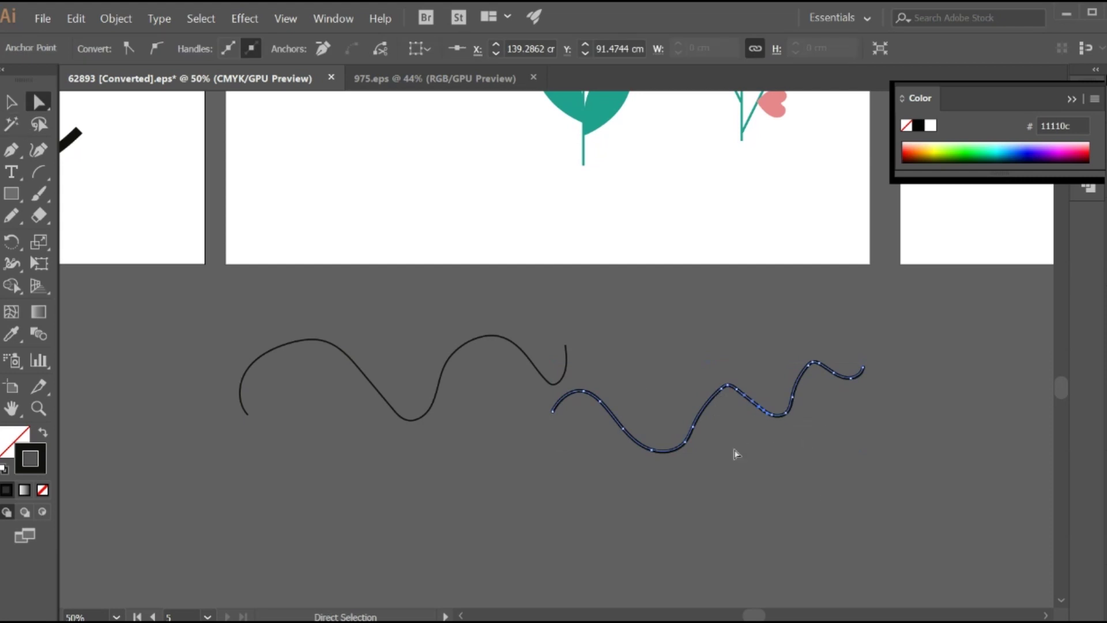
# - Redraw the right-hand section of the thicker Paintbrush stroke over its last curves with the Pencil tool and deselect it
pyautogui.click(771, 418)
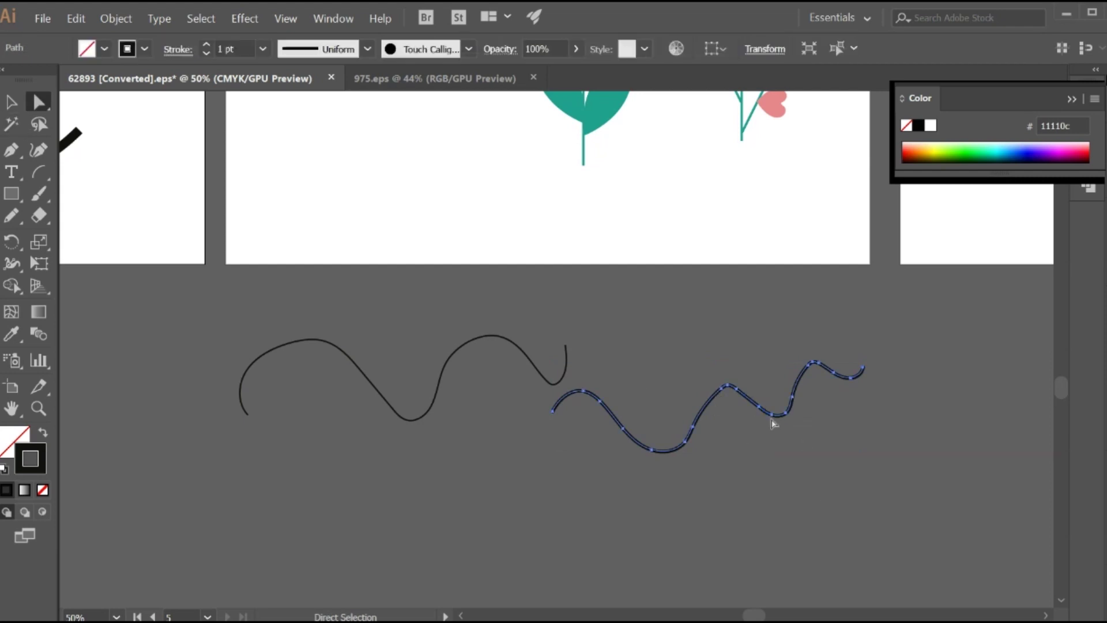
pyautogui.click(771, 417)
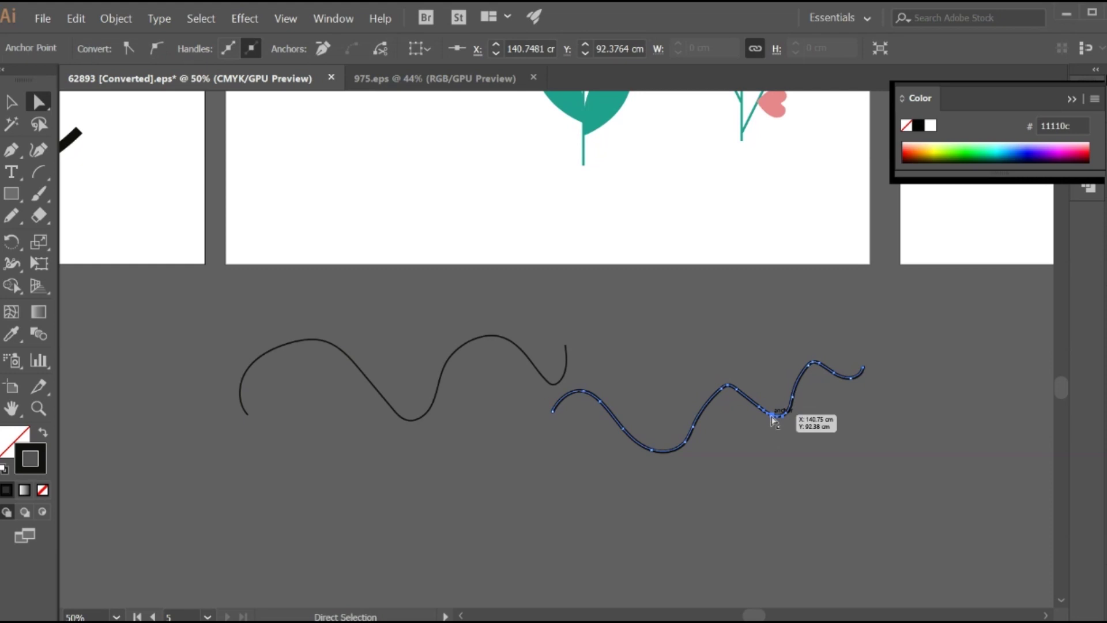
pyautogui.press('n')
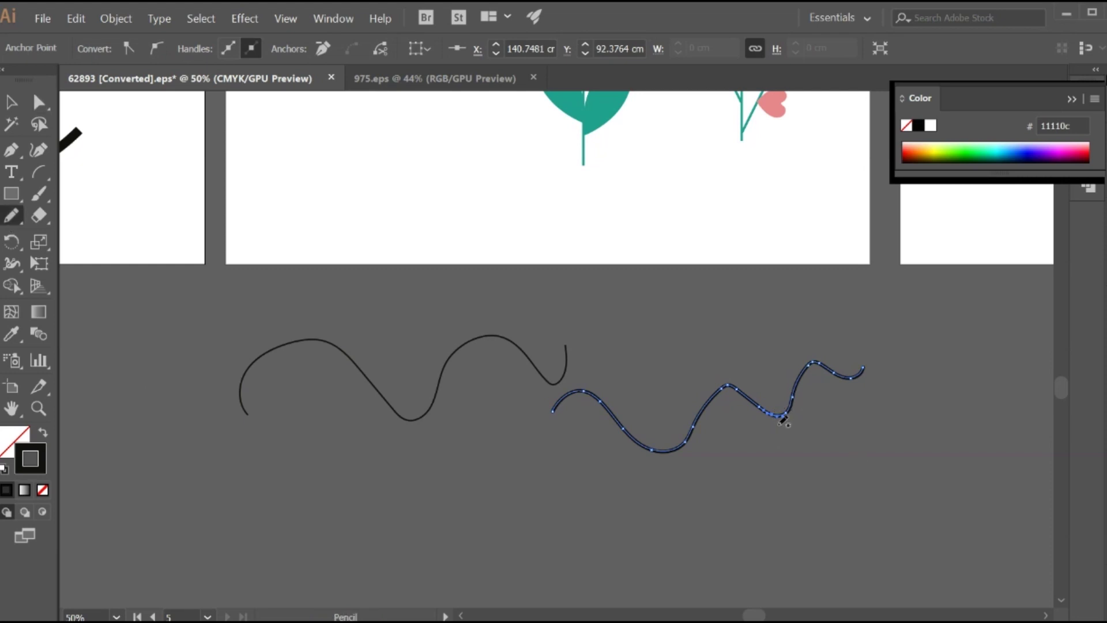
pyautogui.moveTo(799, 378)
pyautogui.mouseDown()
pyautogui.moveTo(807, 367)
pyautogui.moveTo(850, 378)
pyautogui.mouseUp()
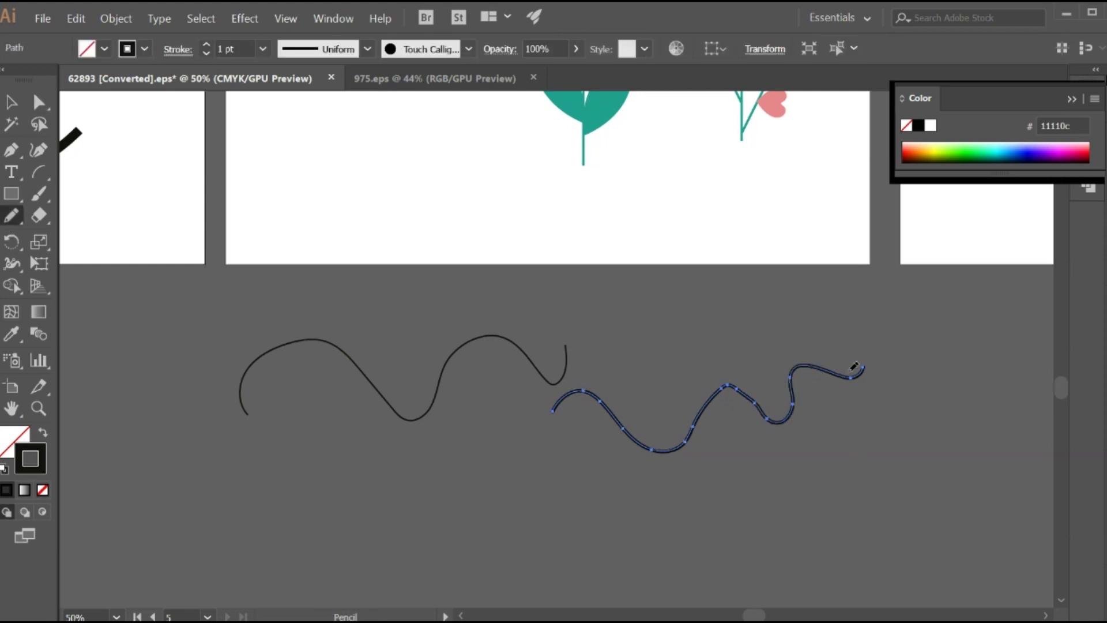
pyautogui.click(11, 102)
pyautogui.click(480, 440)
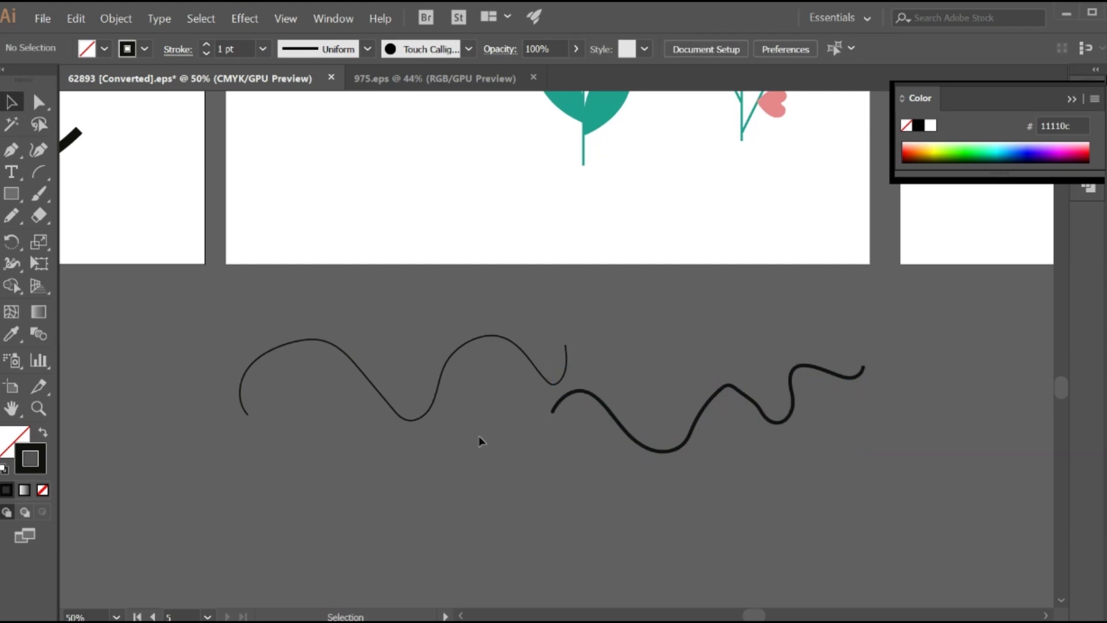
# - Examine the thin Pencil line as a whole path with the Selection tool
pyautogui.click(483, 418)
pyautogui.click(483, 418)
pyautogui.click(398, 413)
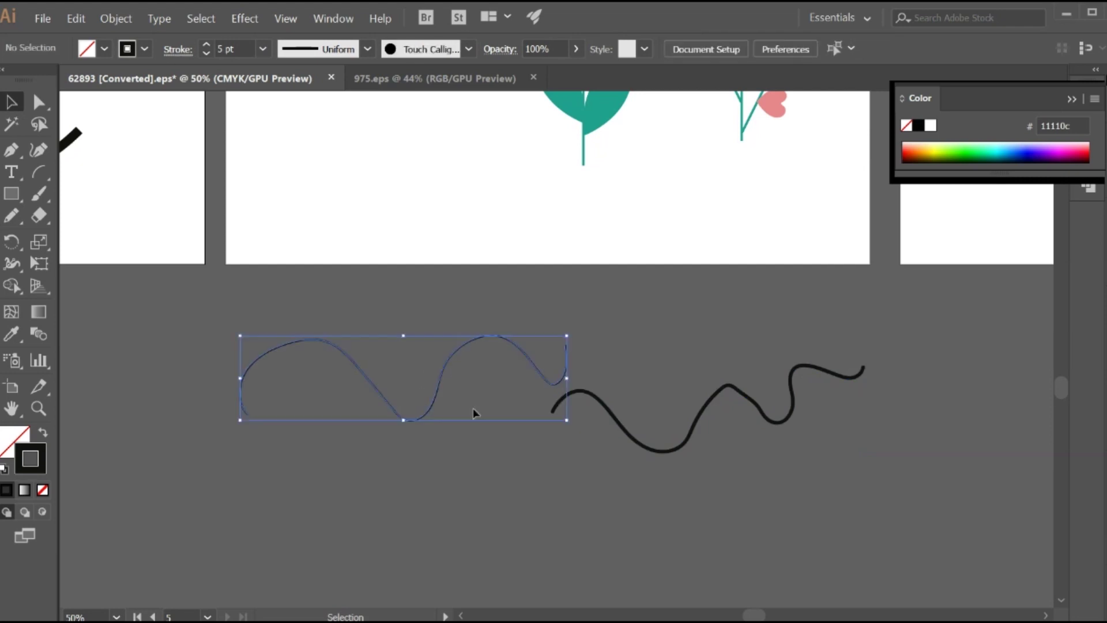
pyautogui.click(452, 398)
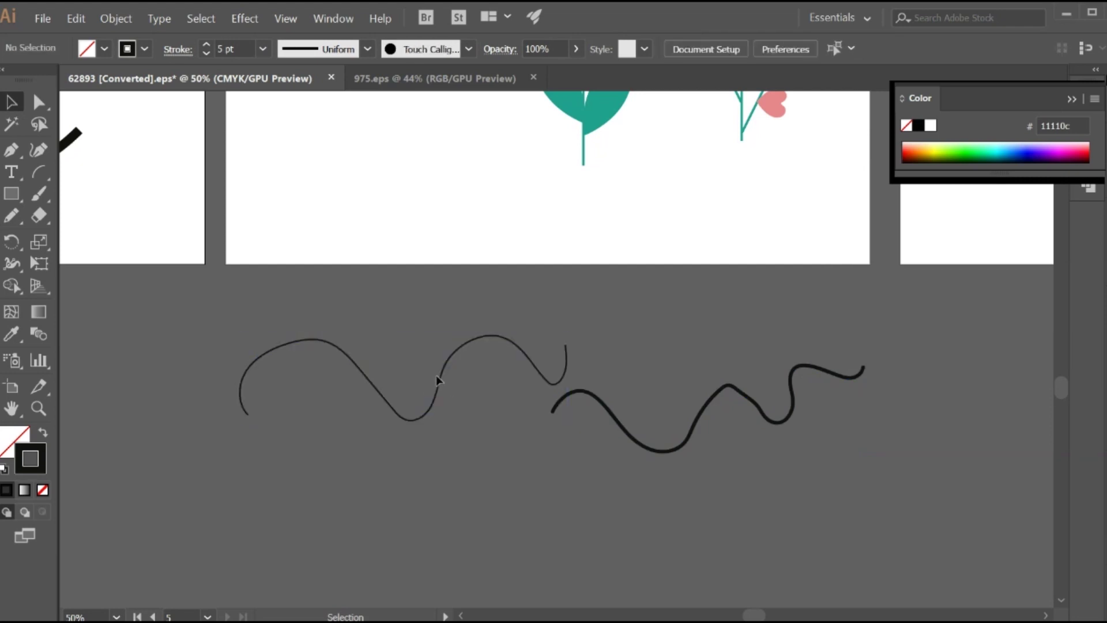
pyautogui.click(437, 376)
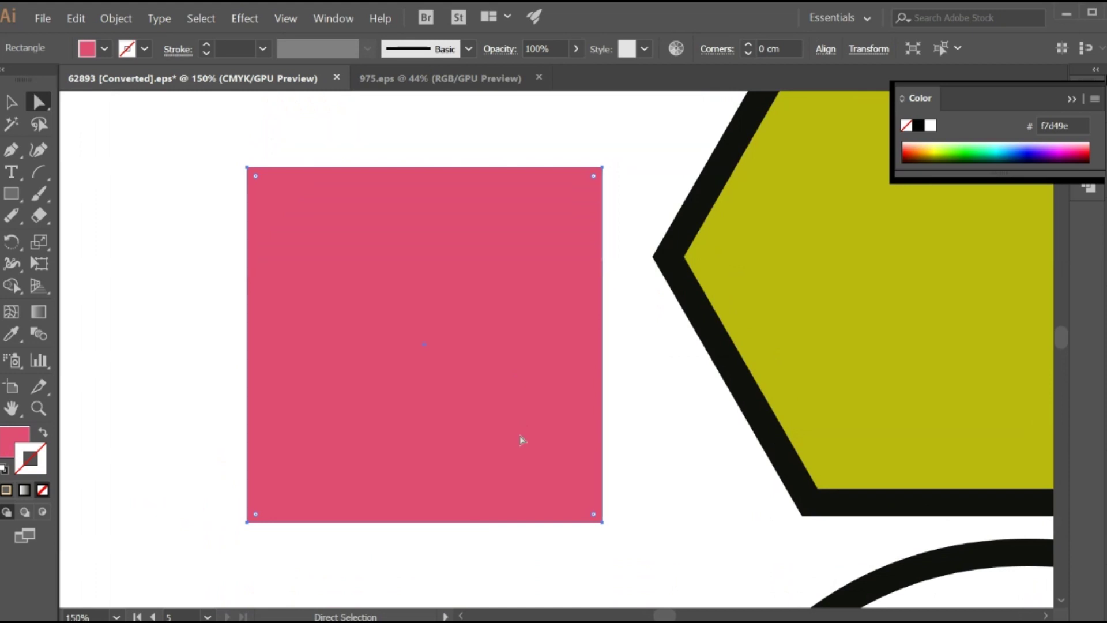
# - Inspect the anchor points of the yellow-green hexagon and the black spiral with Direct Selection
pyautogui.click(853, 366)
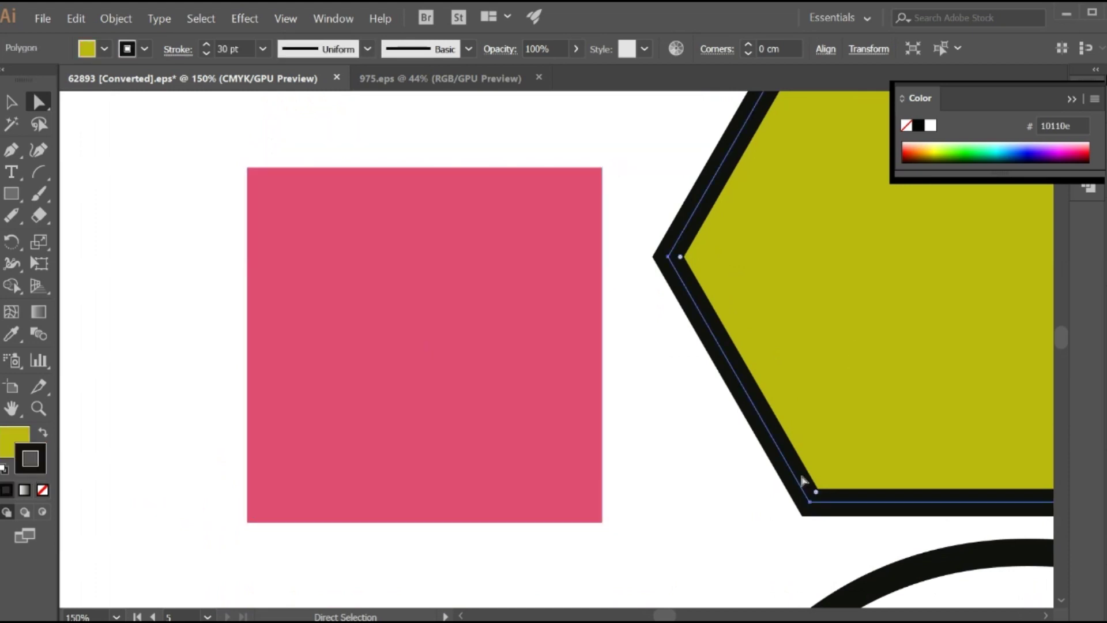
pyautogui.click(714, 535)
pyautogui.hotkey('ctrl', '-')
pyautogui.hotkey('ctrl', '-')
pyautogui.hotkey('ctrl', '-')
pyautogui.hotkey('ctrl', '-')
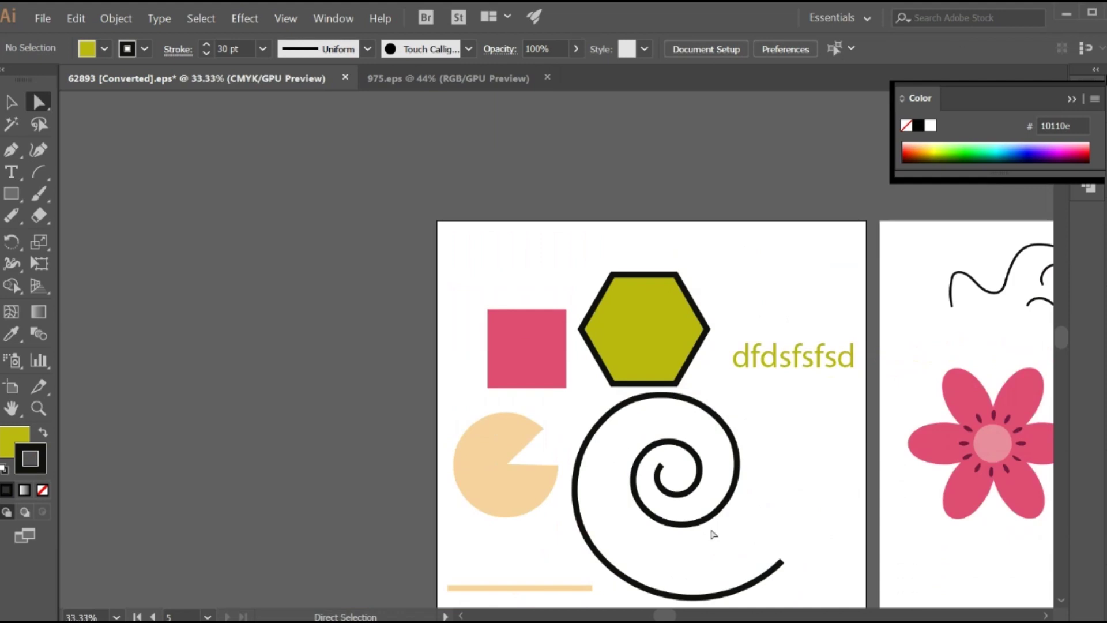
pyautogui.moveTo(645, 355); pyautogui.dragTo(556, 125)
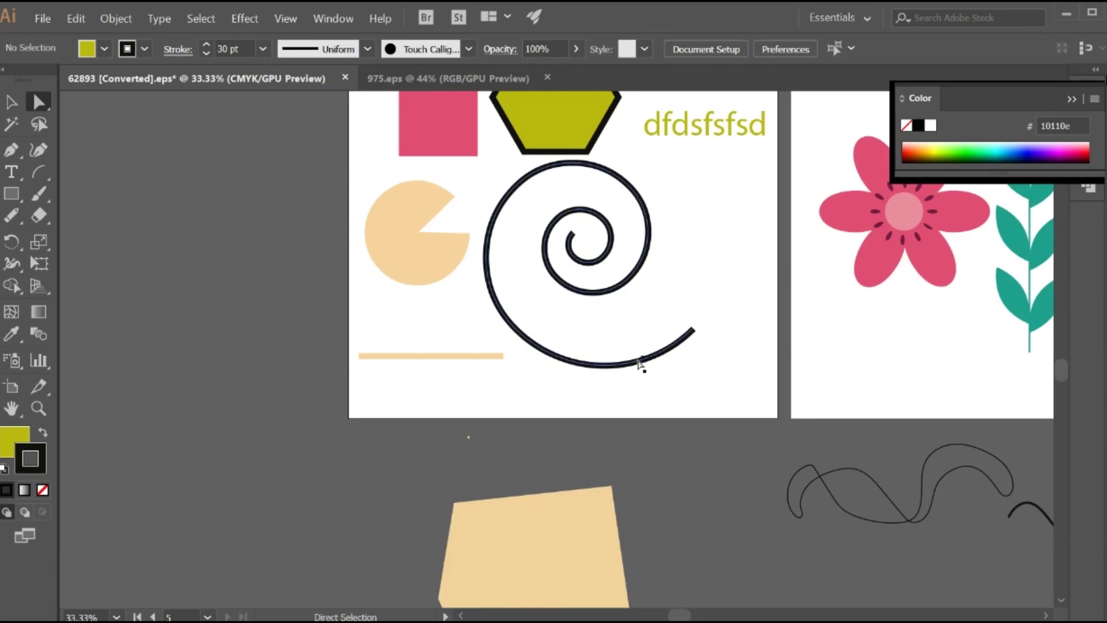
pyautogui.click(642, 363)
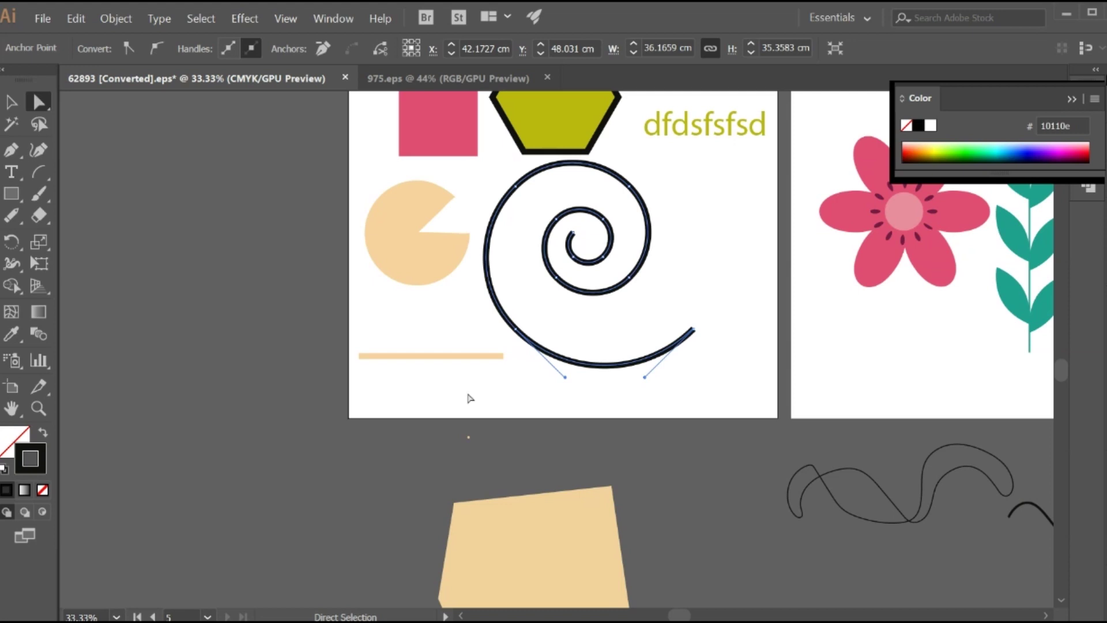
pyautogui.click(509, 388)
# - Examine the two end anchor points of the horizontal beige line one at a time with Direct Selection
pyautogui.moveTo(503, 356); pyautogui.dragTo(502, 355)
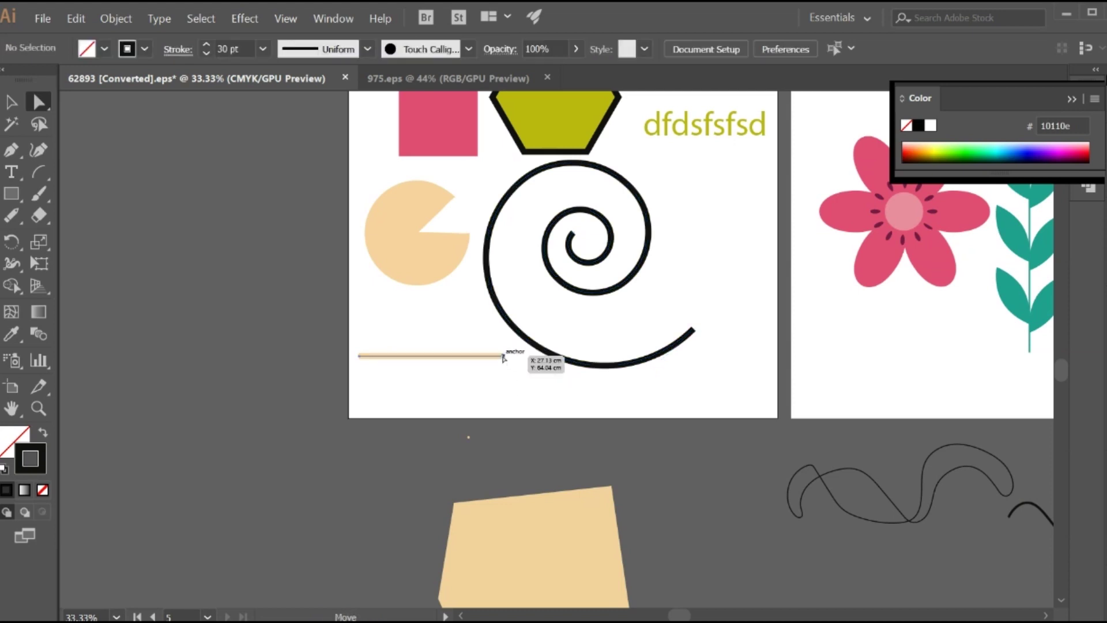
pyautogui.click(358, 356)
pyautogui.click(366, 377)
pyautogui.click(359, 356)
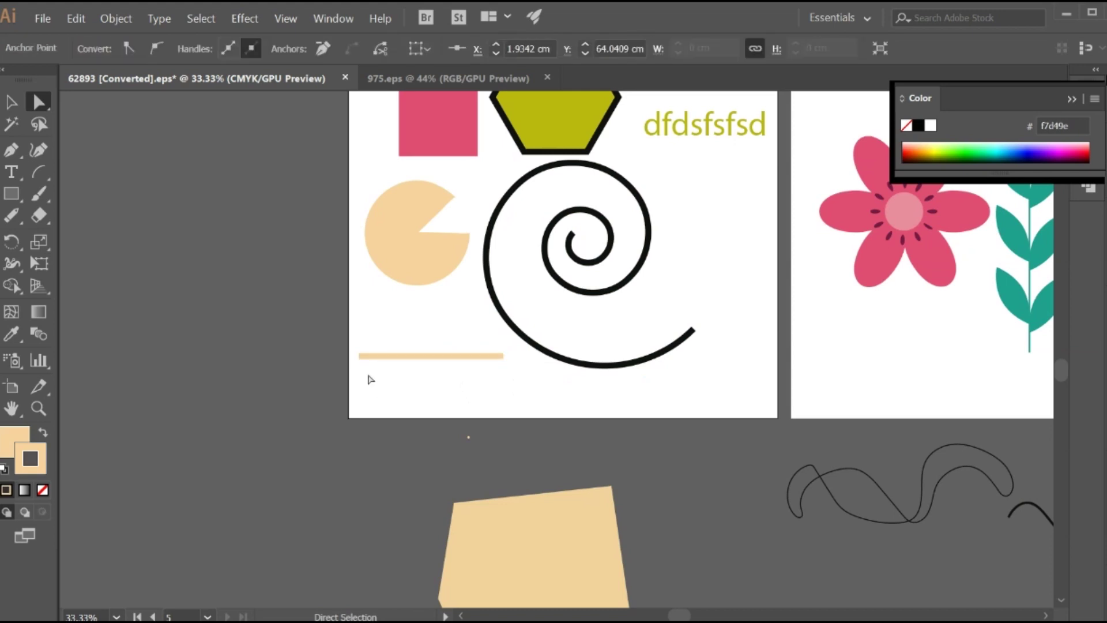
pyautogui.click(369, 377)
# - Tilt the beige line by raising its left end anchor slightly and its right end anchor further
pyautogui.moveTo(361, 356)
pyautogui.mouseDown()
pyautogui.moveTo(355, 323)
pyautogui.moveTo(365, 378)
pyautogui.moveTo(362, 342)
pyautogui.mouseUp()
pyautogui.click(355, 327)
pyautogui.click(381, 395)
pyautogui.click(363, 362)
pyautogui.click(408, 377)
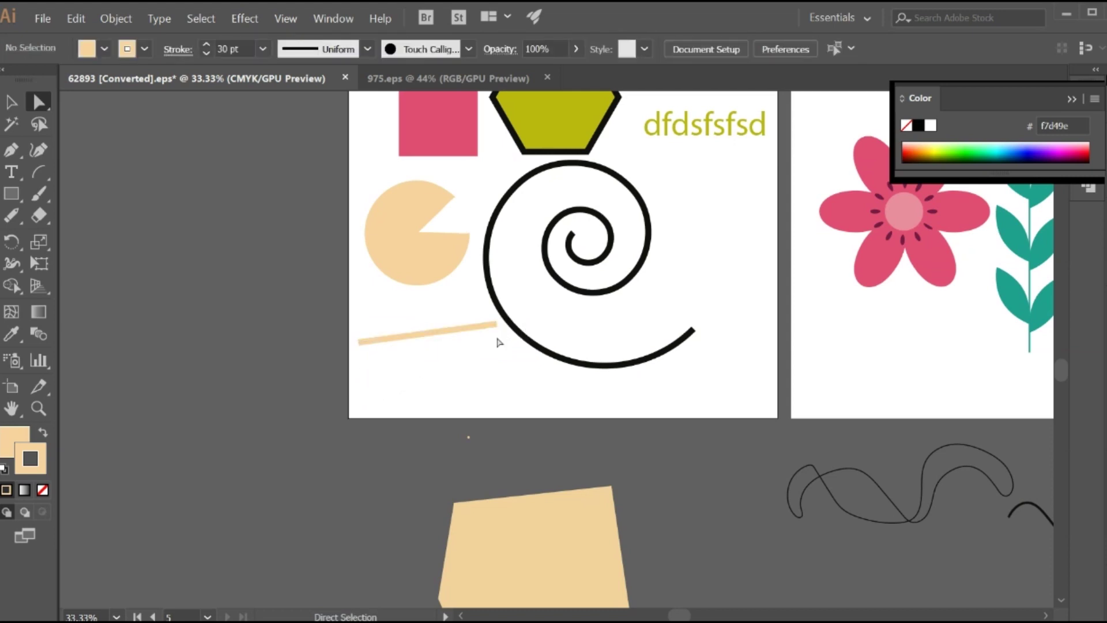
pyautogui.moveTo(498, 326); pyautogui.dragTo(498, 328)
pyautogui.click(59, 321)
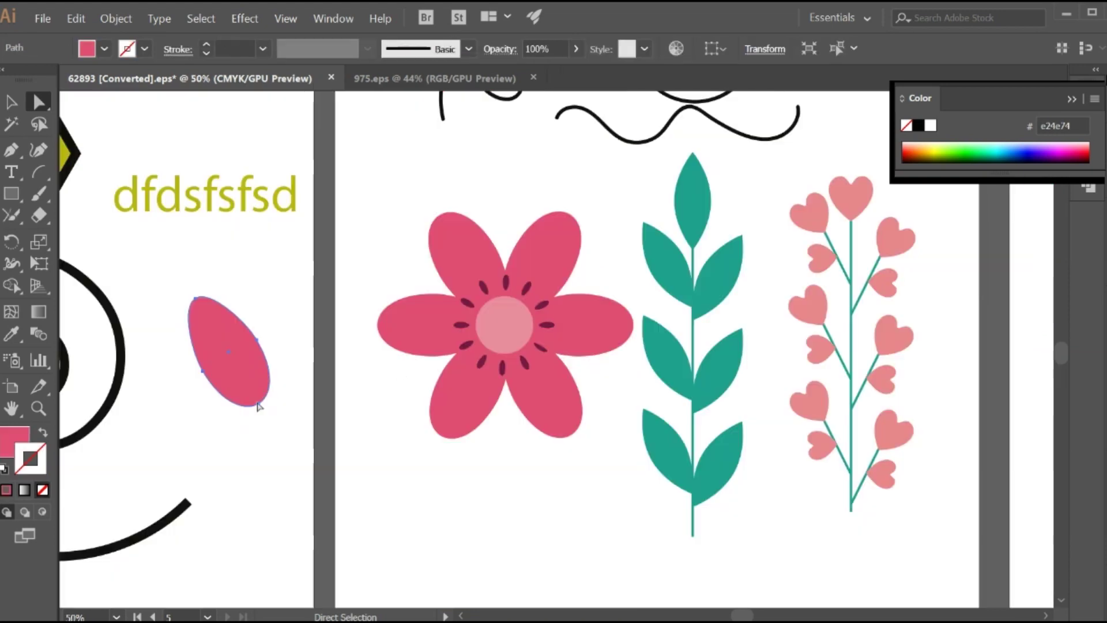
# - Swap the detached petal's pink fill to its stroke with no fill, and apply the rough charcoal-like brush to the outline
pyautogui.moveTo(19, 437); pyautogui.dragTo(35, 460)
pyautogui.click(13, 439)
pyautogui.click(40, 490)
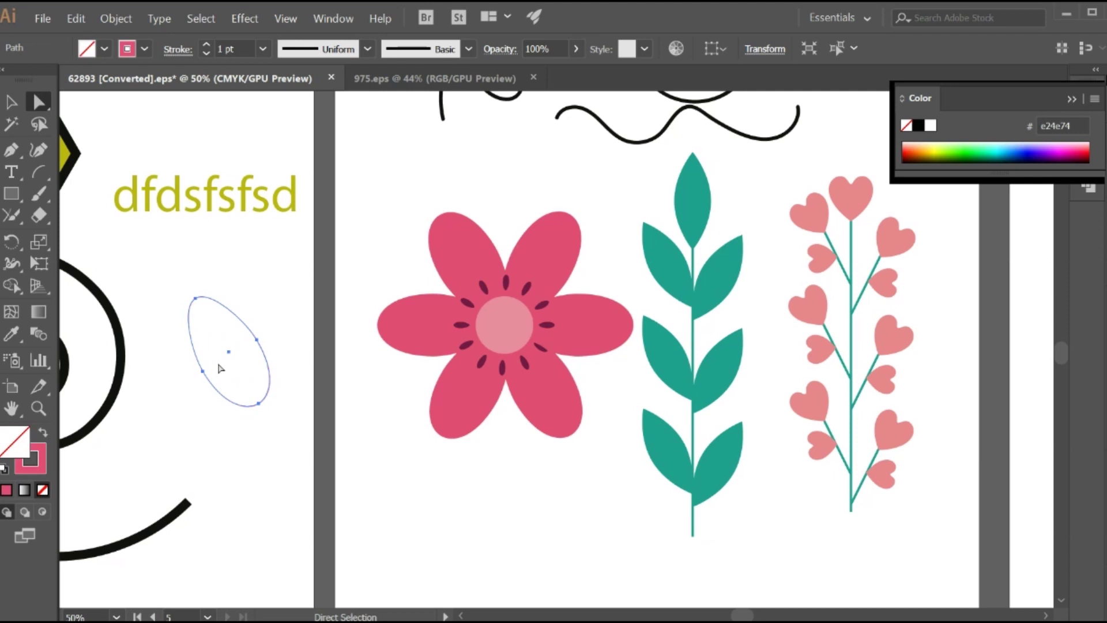
pyautogui.click(427, 49)
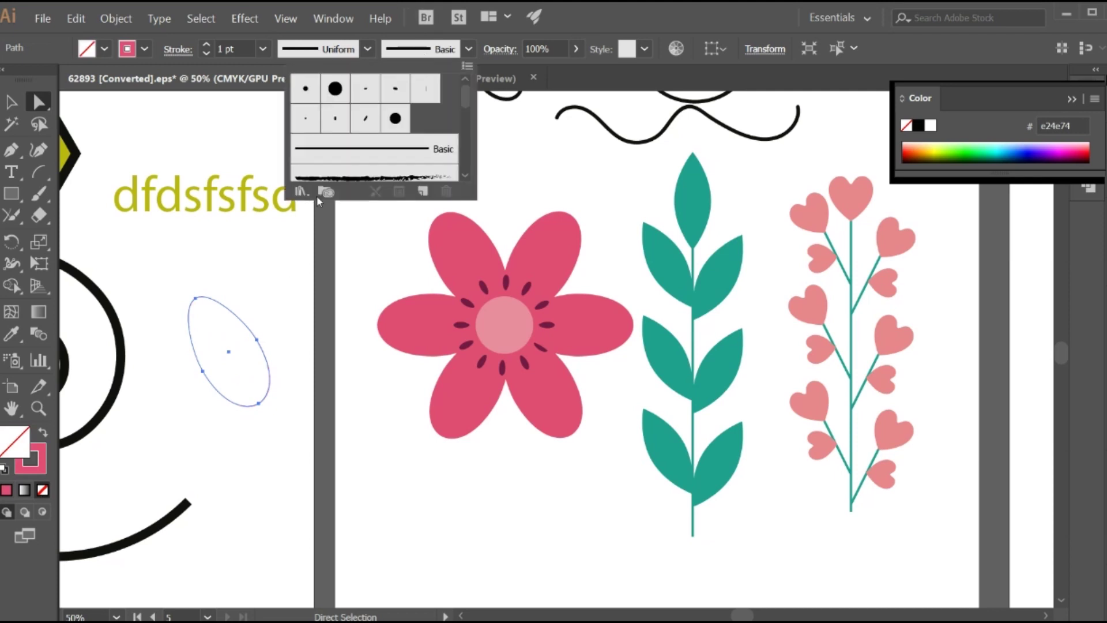
pyautogui.click(367, 176)
pyautogui.click(274, 412)
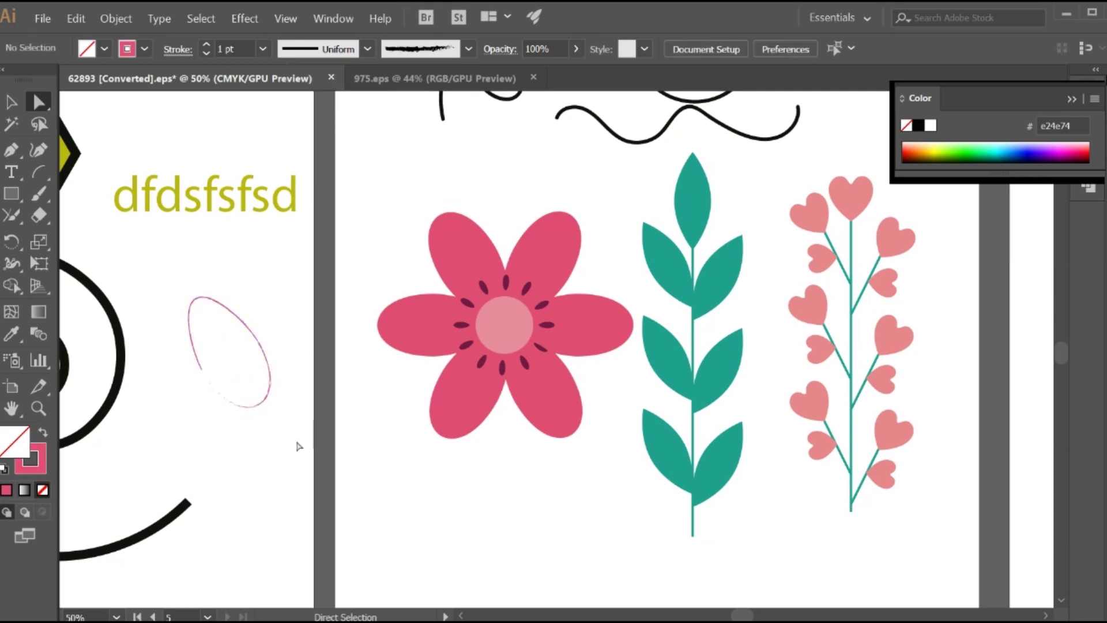
# - Compare selecting the outlined petal alone with Direct Selection and selecting its whole flower group with the Selection tool
pyautogui.click(269, 391)
pyautogui.click(323, 460)
pyautogui.press('v')
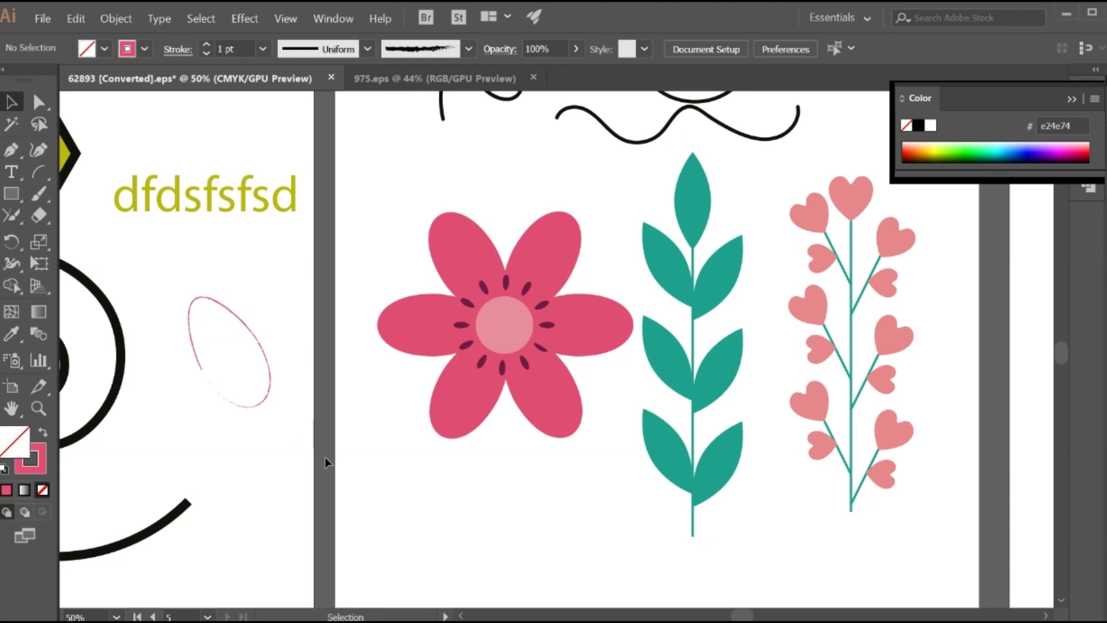
pyautogui.click(265, 397)
pyautogui.click(279, 434)
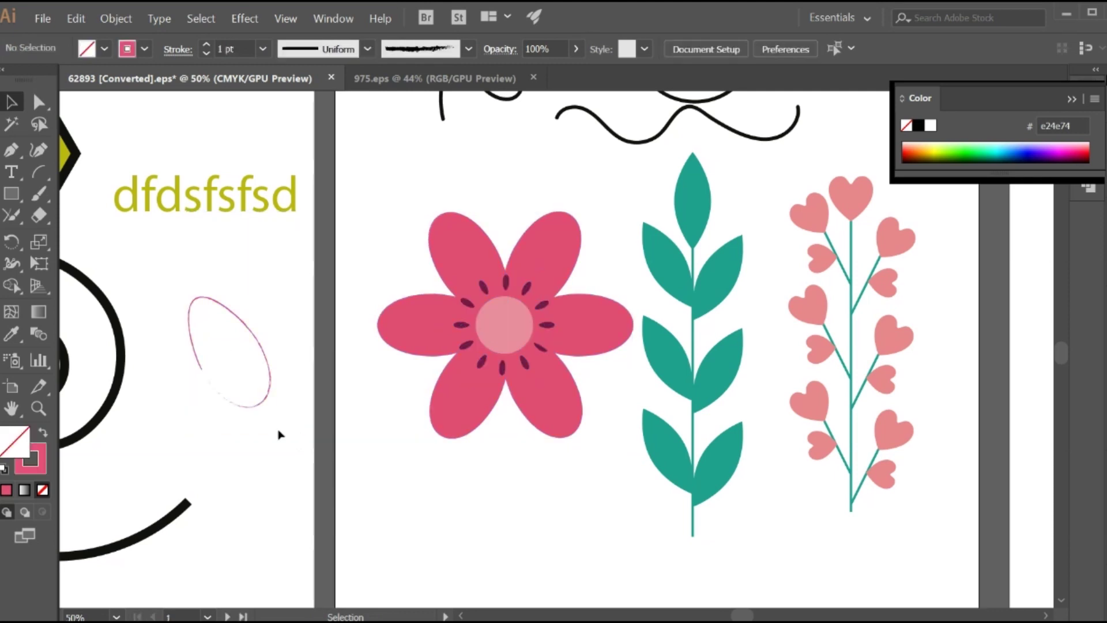
pyautogui.click(270, 396)
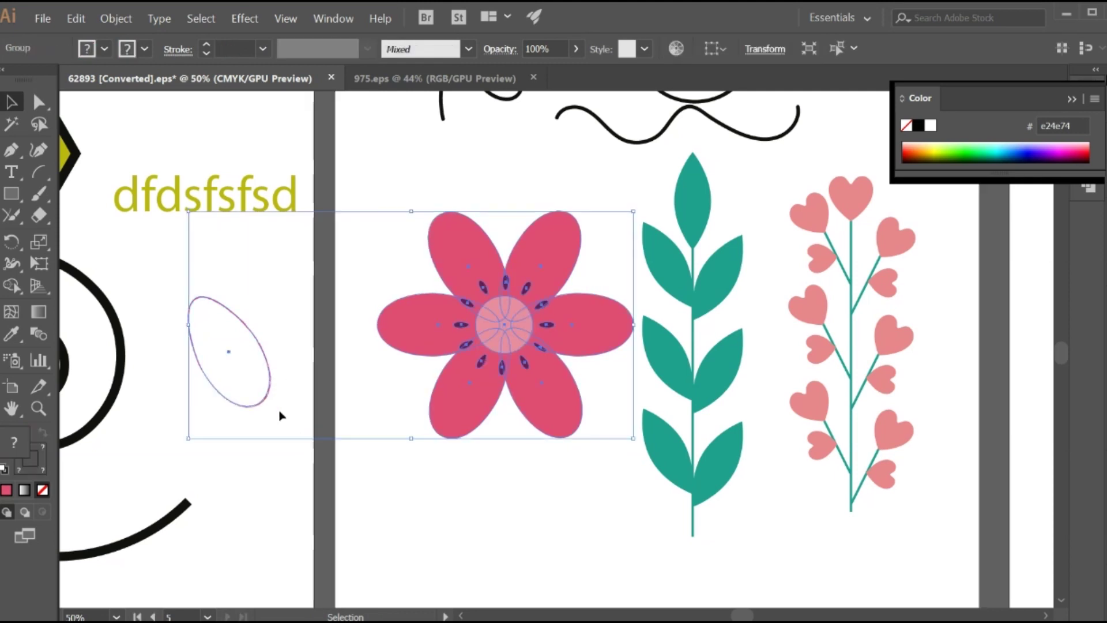
pyautogui.click(329, 471)
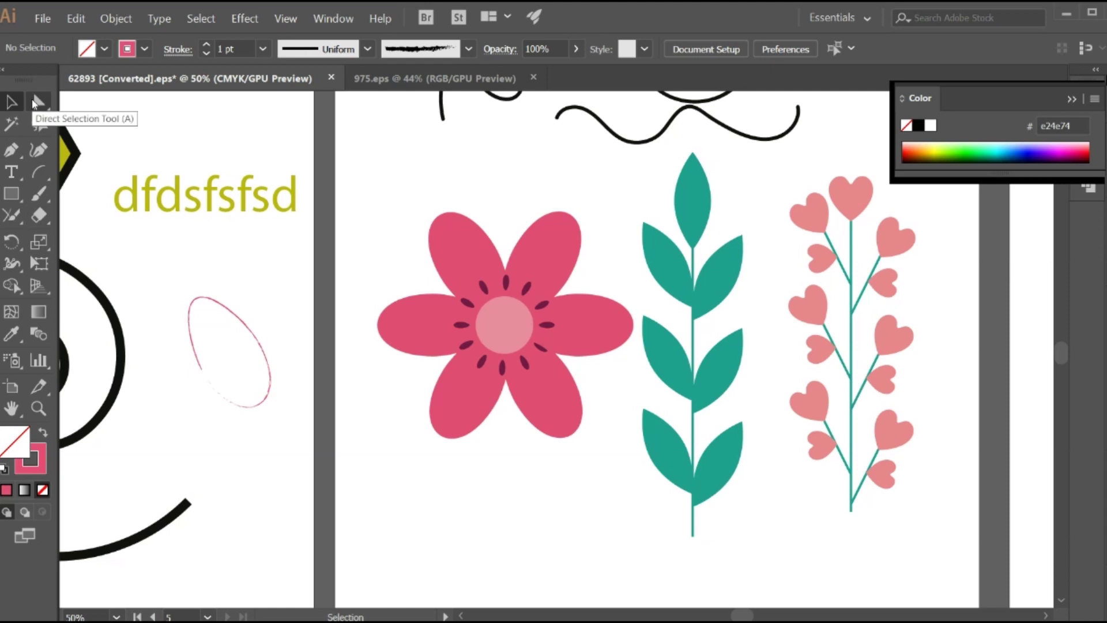
# - Survey all five artboards and the loose artwork around them at 8.33% zoom
pyautogui.hotkey('ctrl', '-')
pyautogui.hotkey('ctrl', '-')
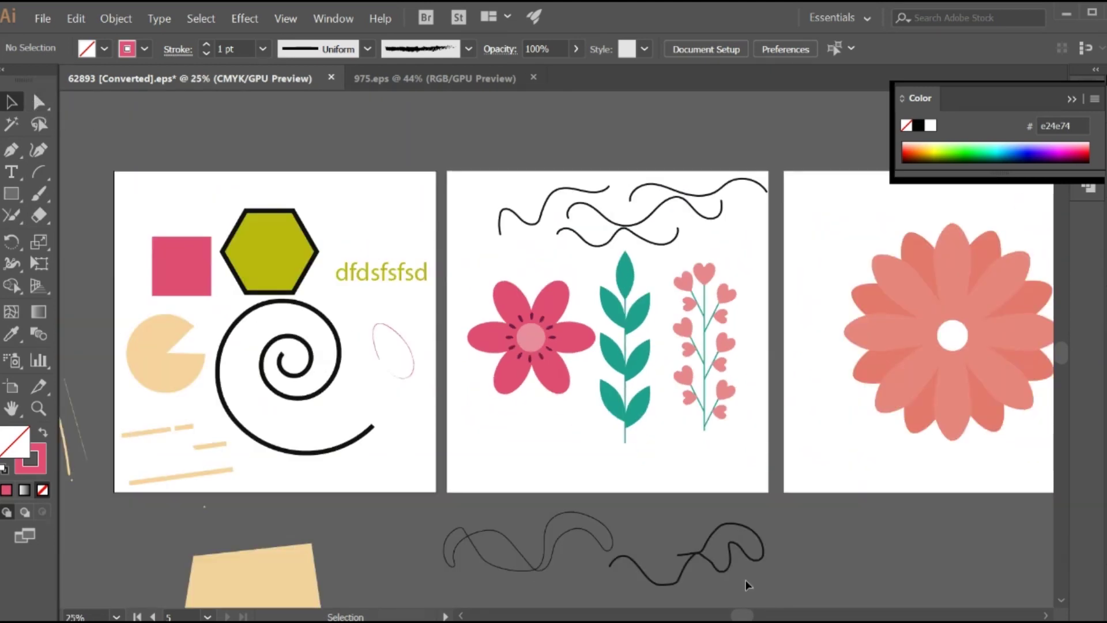
pyautogui.moveTo(820, 483); pyautogui.dragTo(639, 394)
pyautogui.moveTo(589, 441); pyautogui.dragTo(823, 479)
pyautogui.moveTo(1001, 484); pyautogui.dragTo(611, 524)
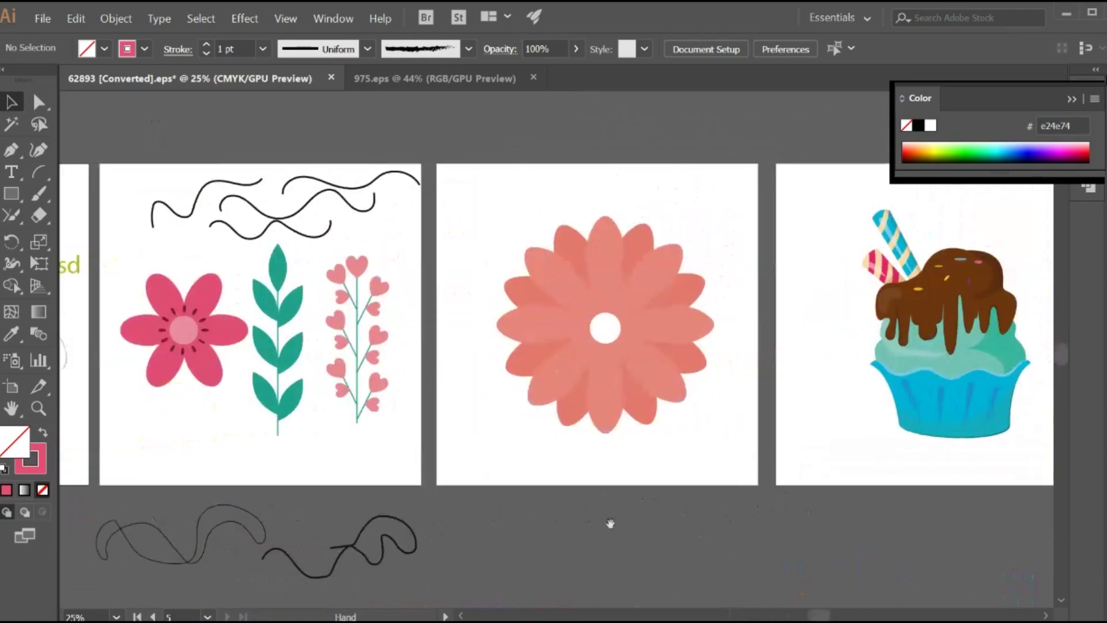
pyautogui.moveTo(736, 504); pyautogui.dragTo(835, 548)
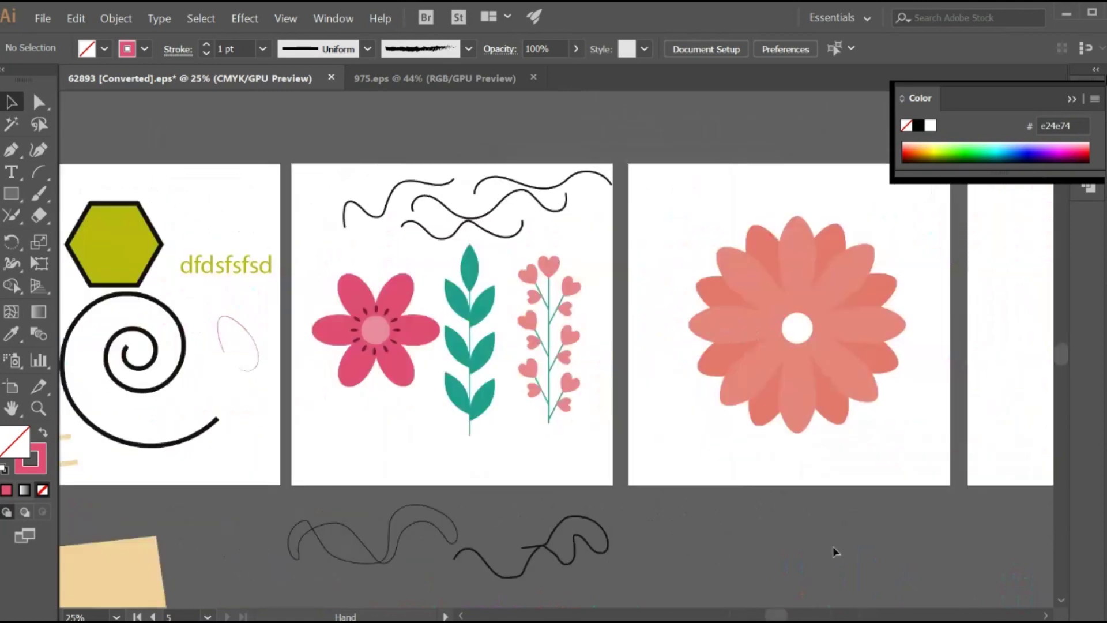
pyautogui.hotkey('ctrl', '-')
pyautogui.hotkey('ctrl', '-')
pyautogui.hotkey('ctrl', '-')
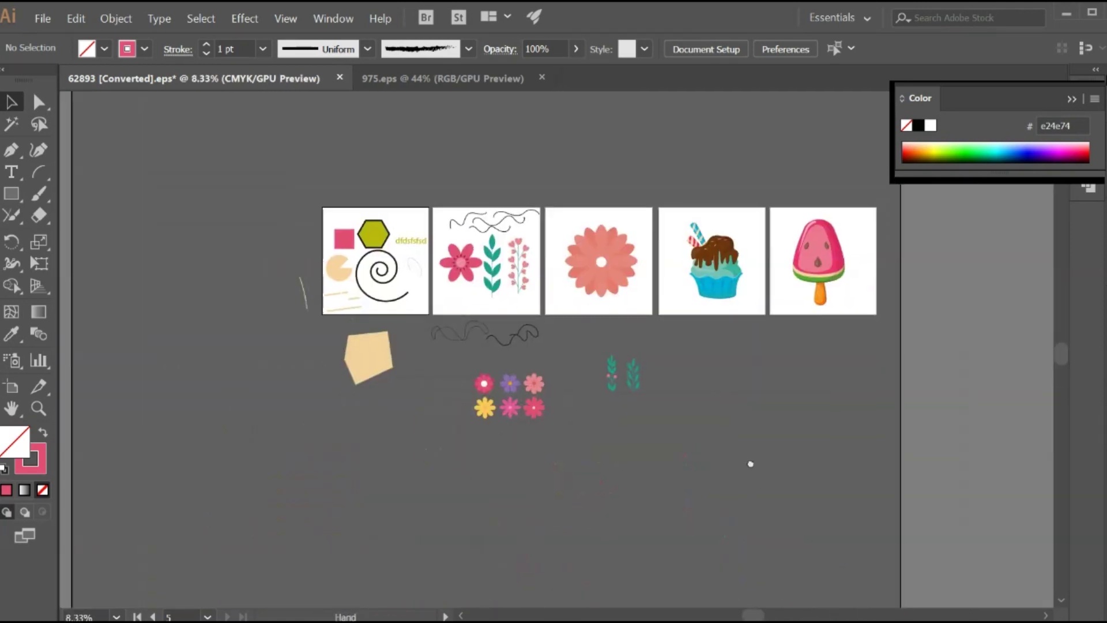
pyautogui.scroll(2, 767, 504)
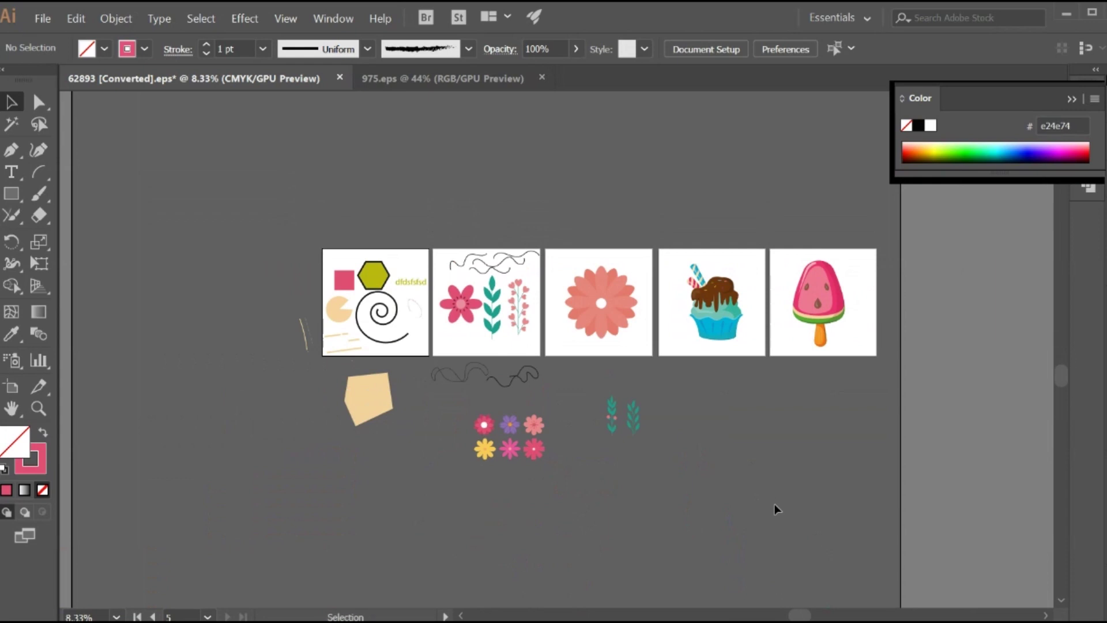
pyautogui.scroll(2, 807, 500)
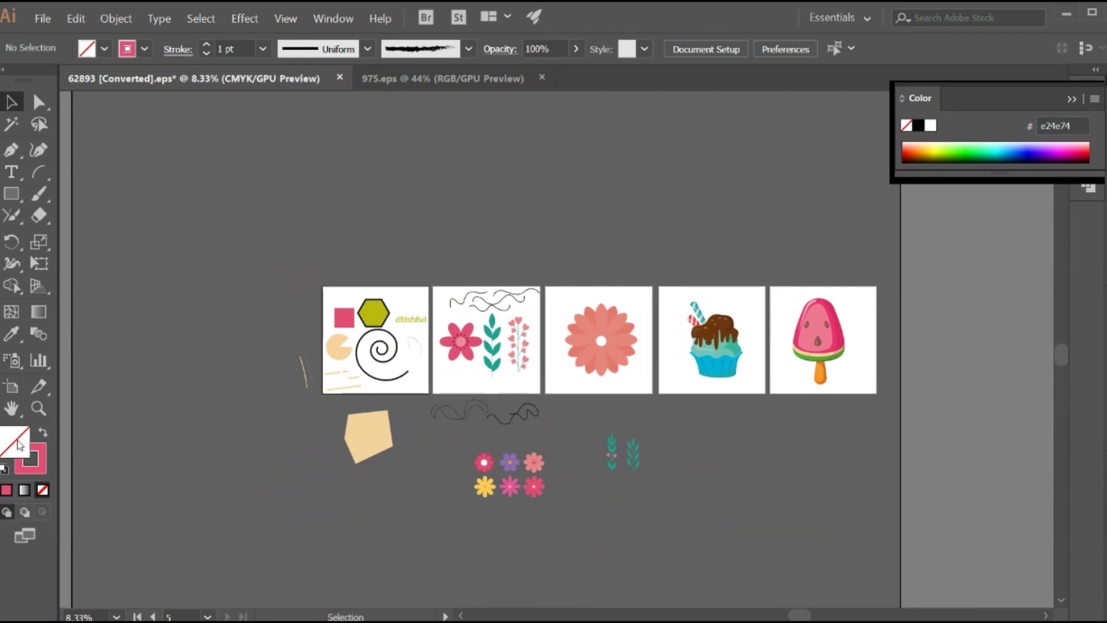
pyautogui.click(12, 243)
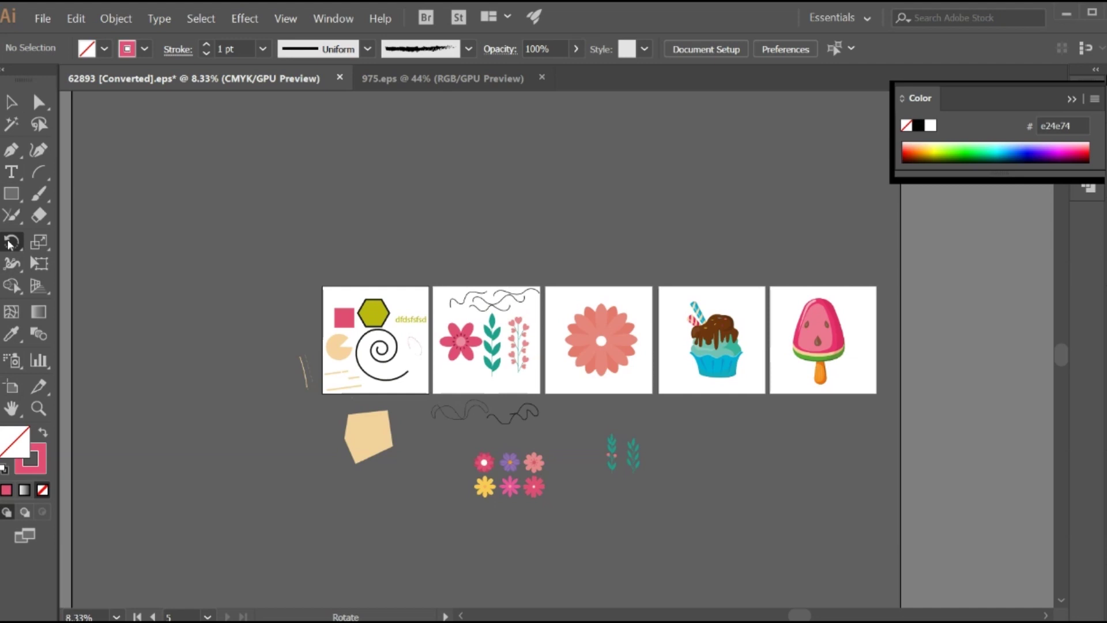
pyautogui.press('v')
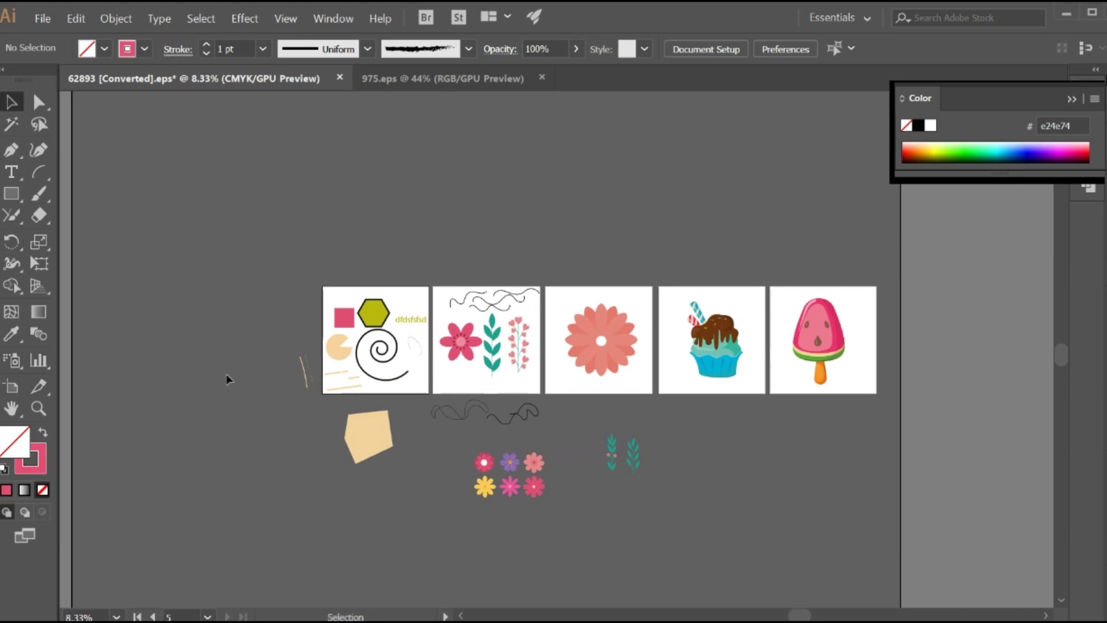